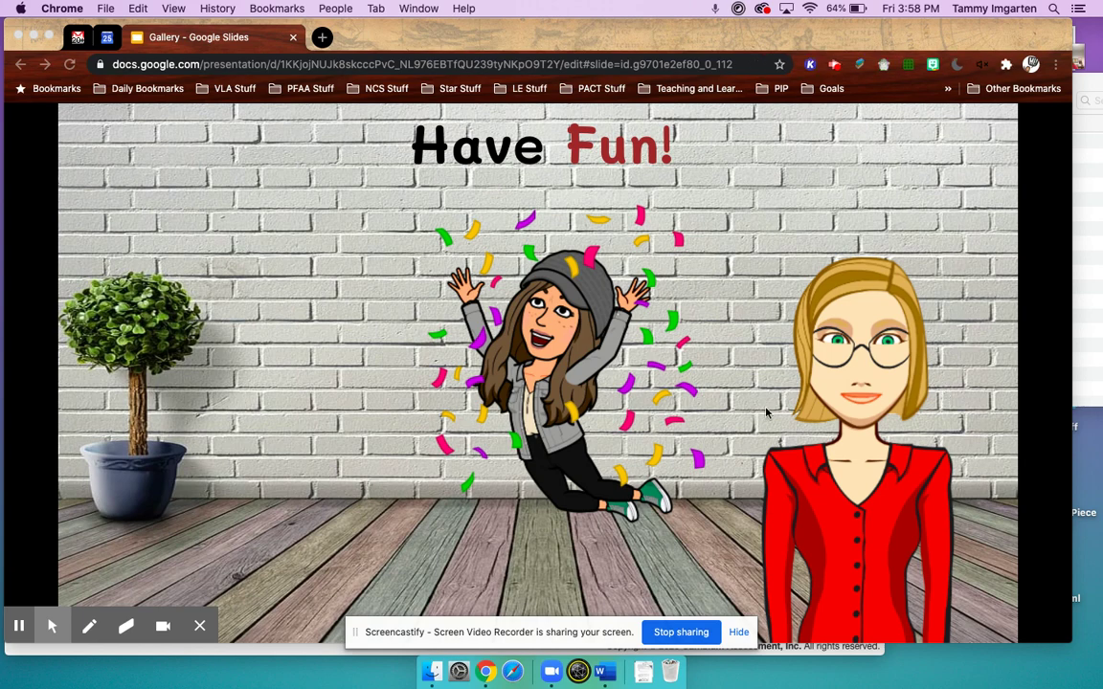
# Step: Open voki.com in a new browser tab and start creating a free Voki character
pyautogui.click(323, 38)
pyautogui.write('voki.com')
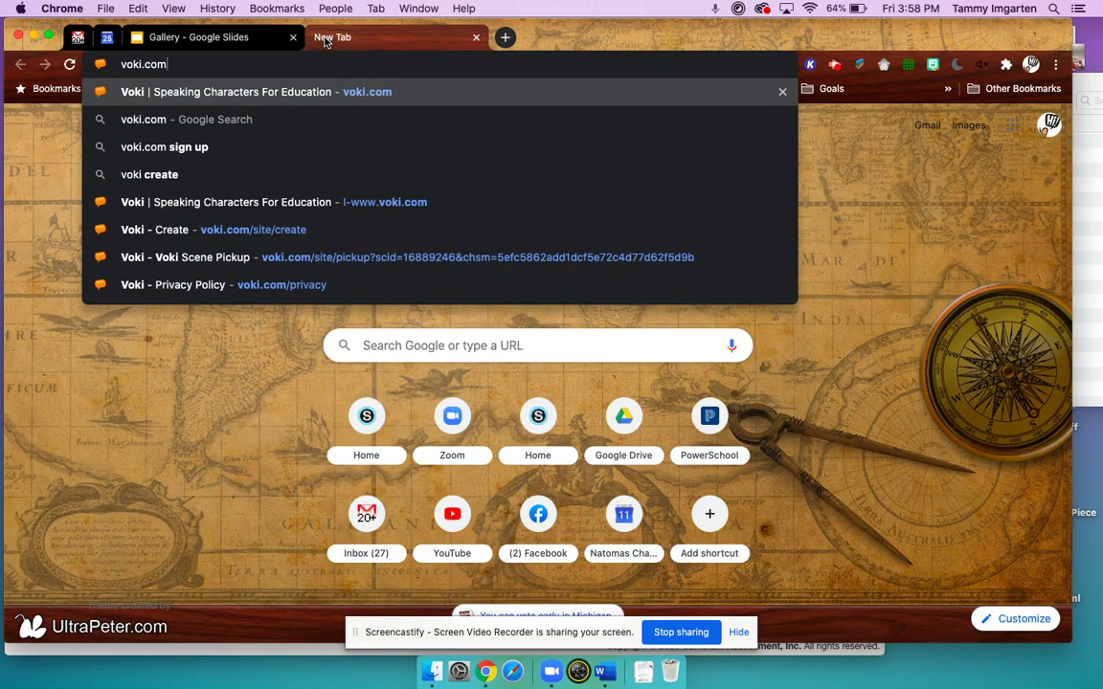
pyautogui.press('Return')
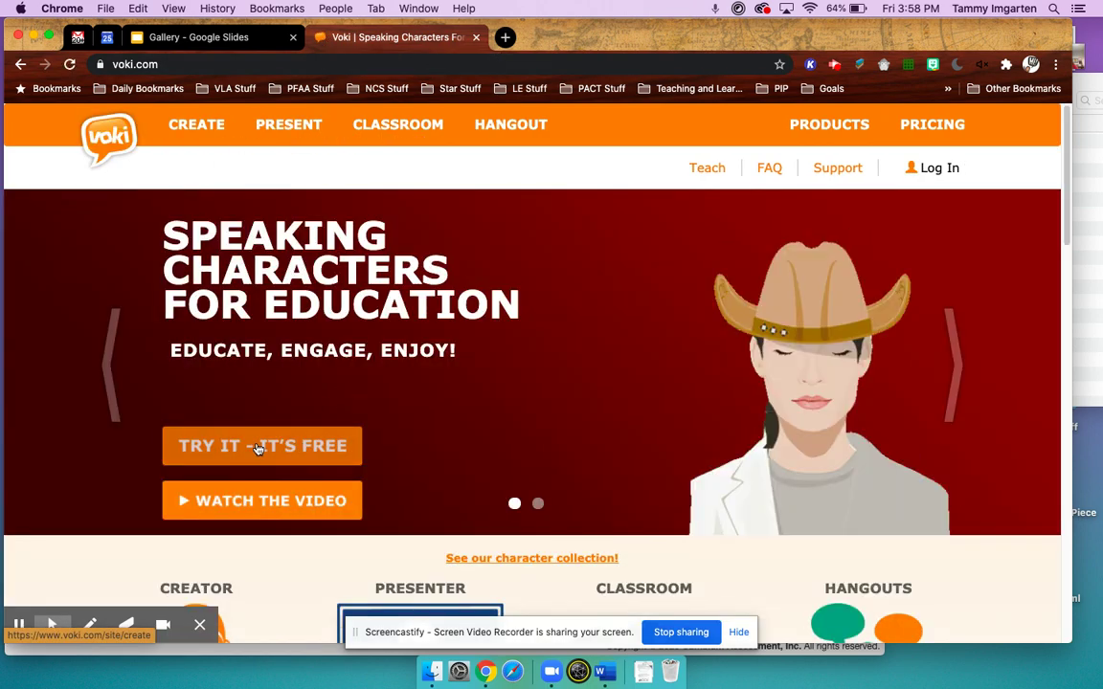
pyautogui.click(256, 449)
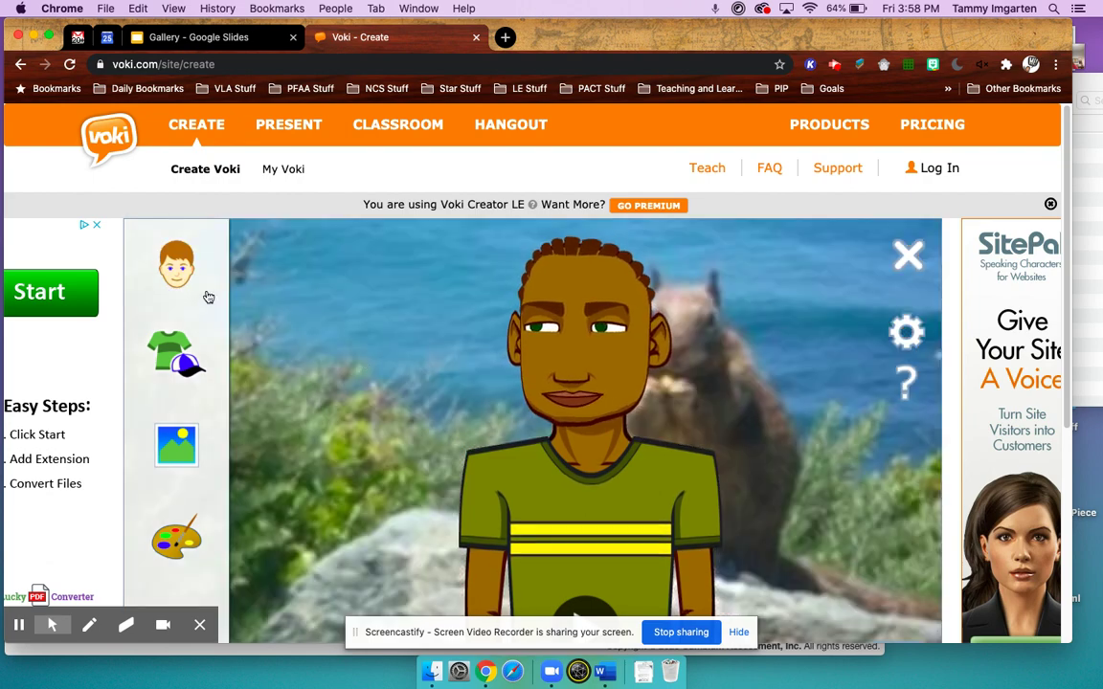
# Step: Open the character choices, show the people category, then the full all-characters gallery
pyautogui.click(168, 275)
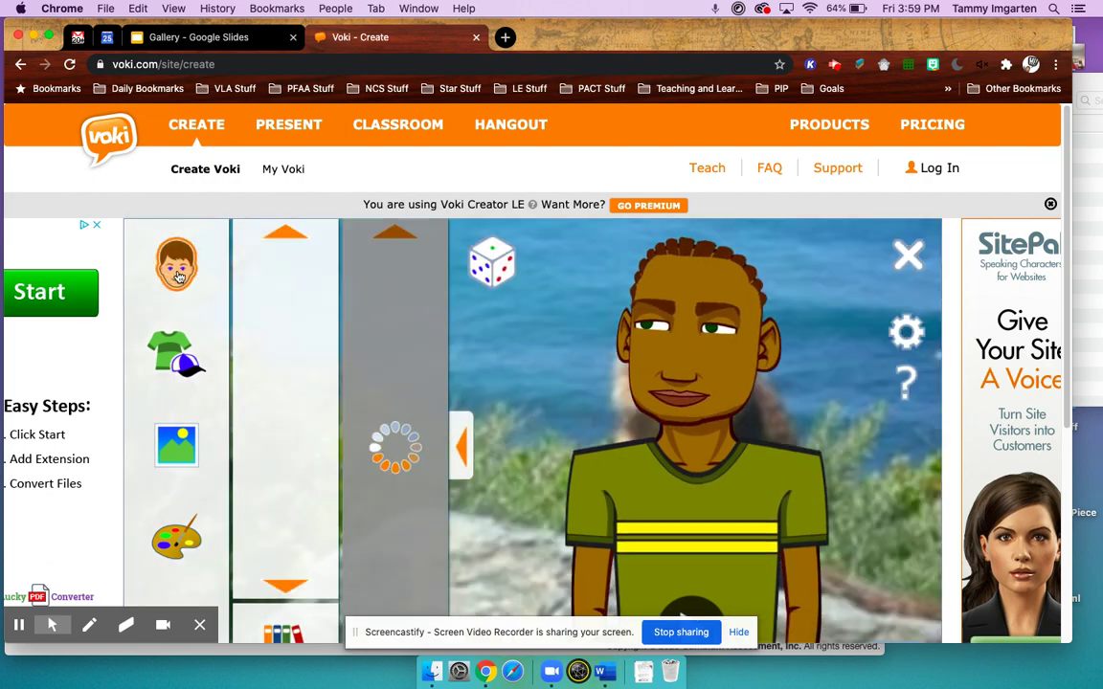
pyautogui.scroll(10, 278, 296)
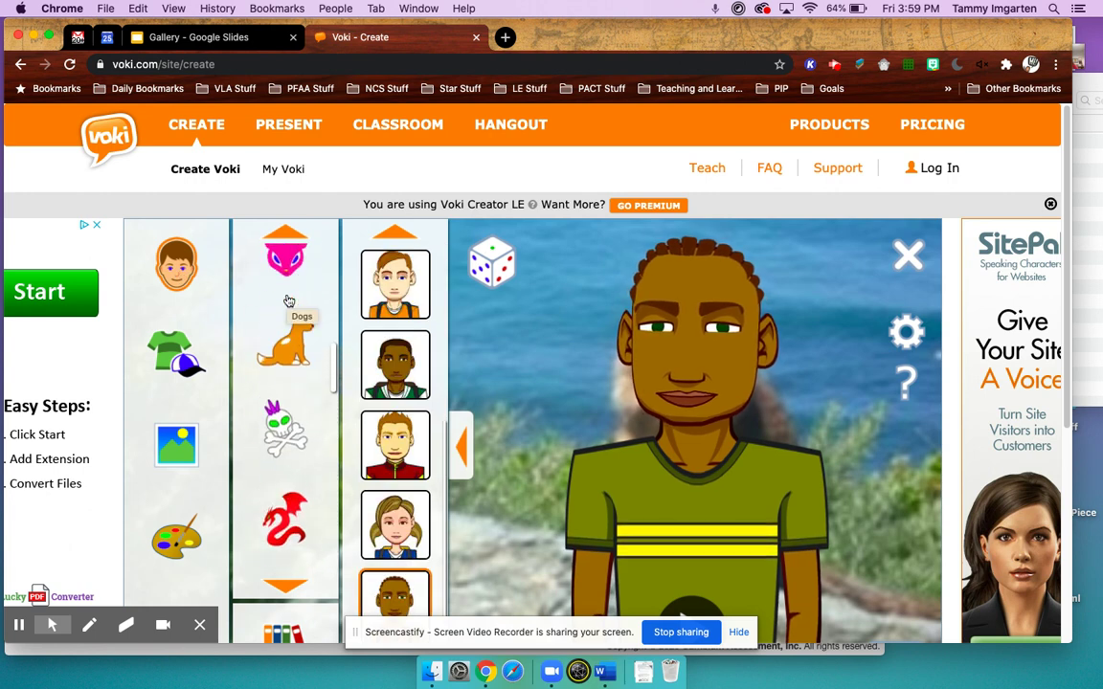
pyautogui.scroll(-2, 288, 301)
pyautogui.scroll(5, 288, 301)
pyautogui.scroll(2, 288, 301)
pyautogui.scroll(-3, 287, 316)
pyautogui.click(280, 421)
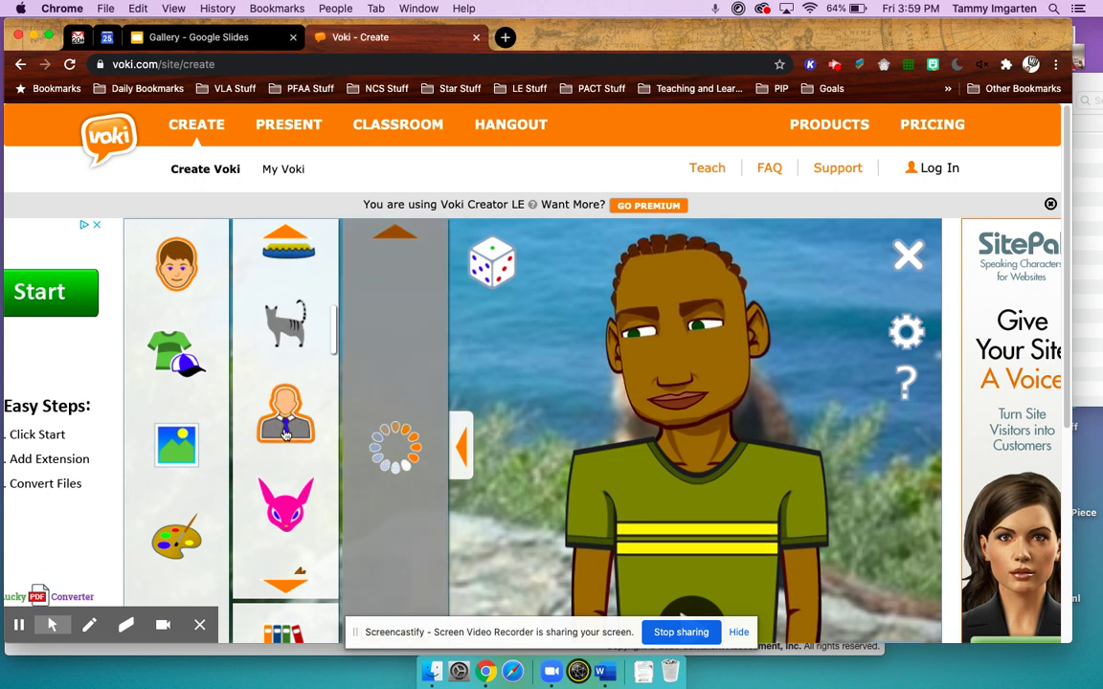
pyautogui.scroll(-5, 424, 414)
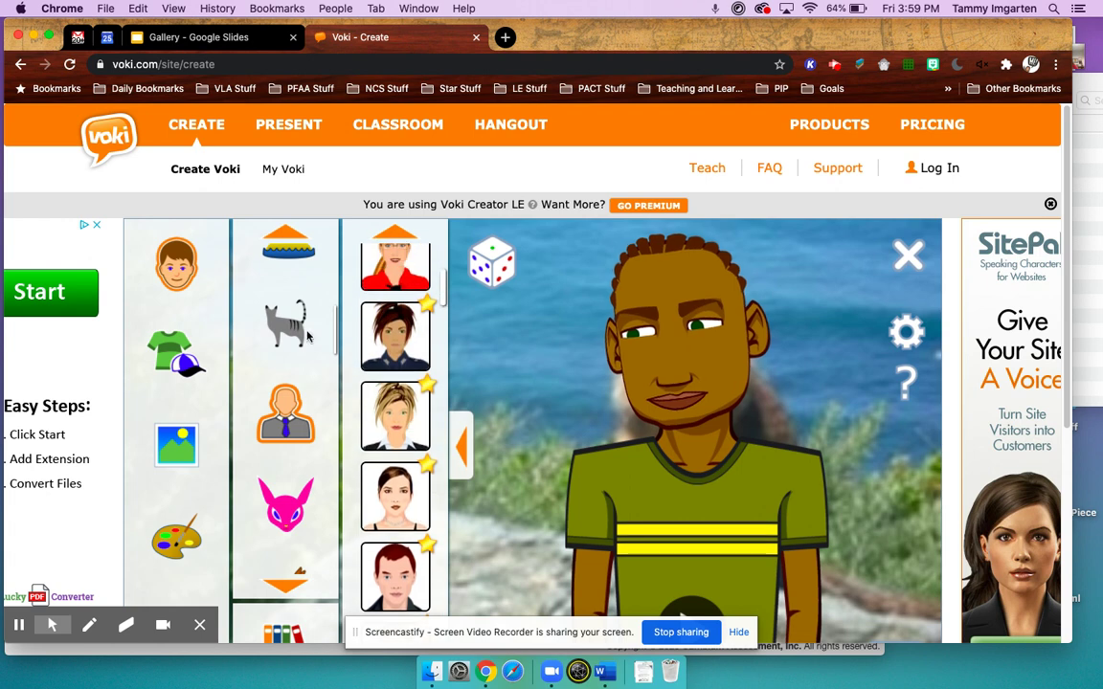
pyautogui.scroll(-3, 307, 330)
pyautogui.scroll(1, 303, 328)
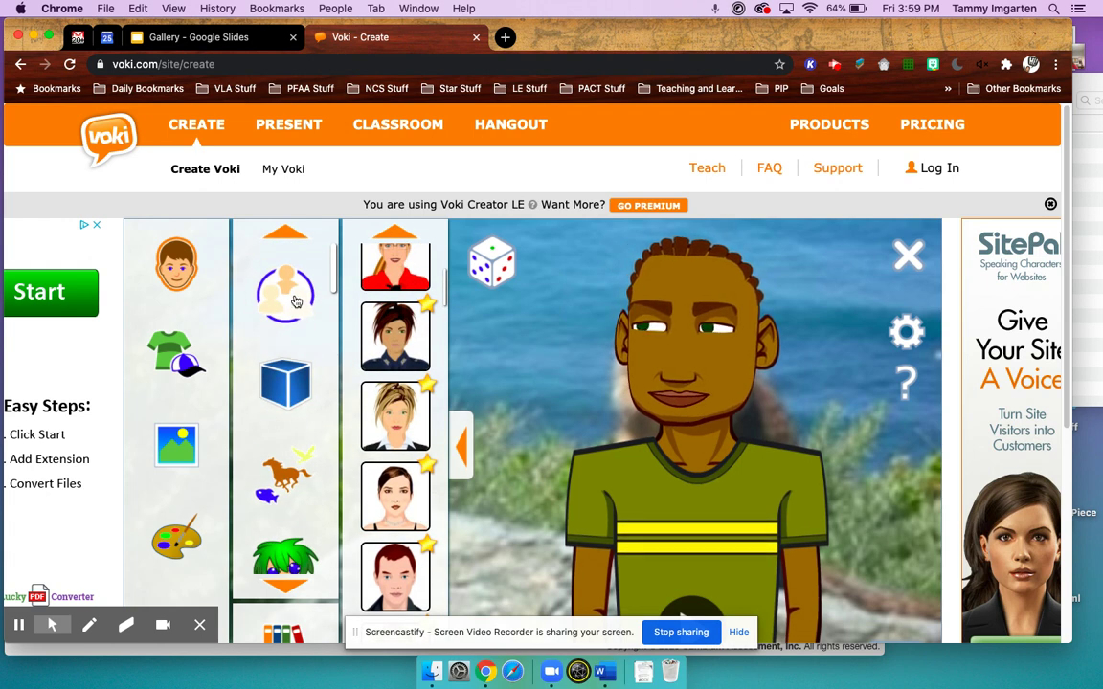
pyautogui.click(285, 291)
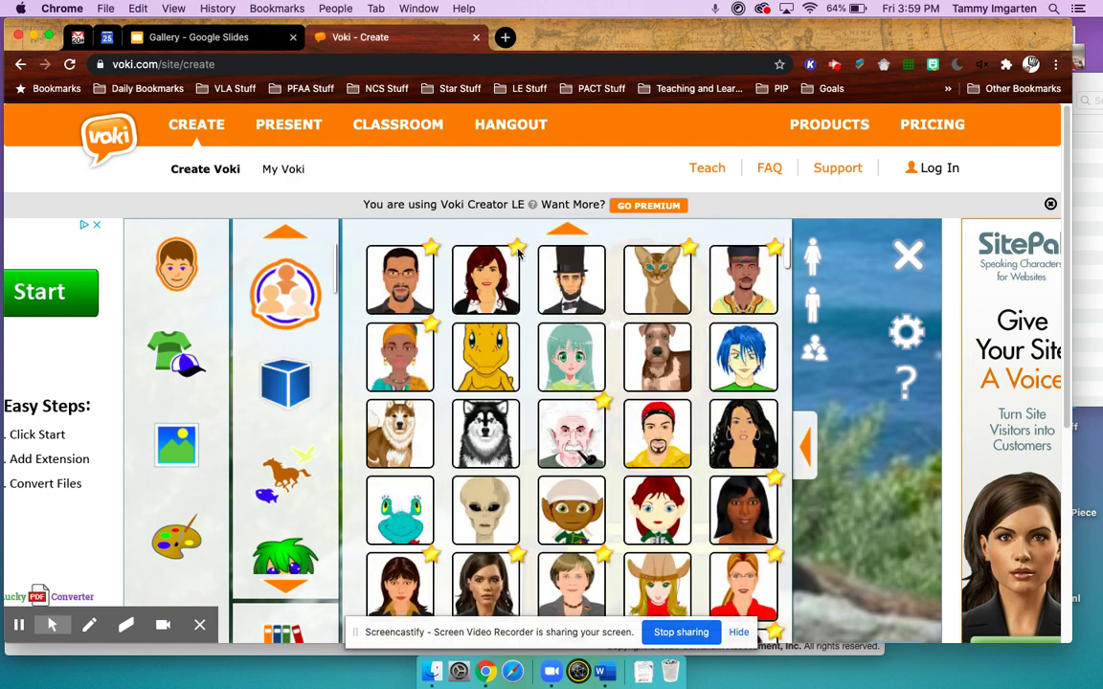
# Step: Scroll the thumbnail grid and pick the female doctor with glasses and a stethoscope
pyautogui.scroll(-5, 620, 476)
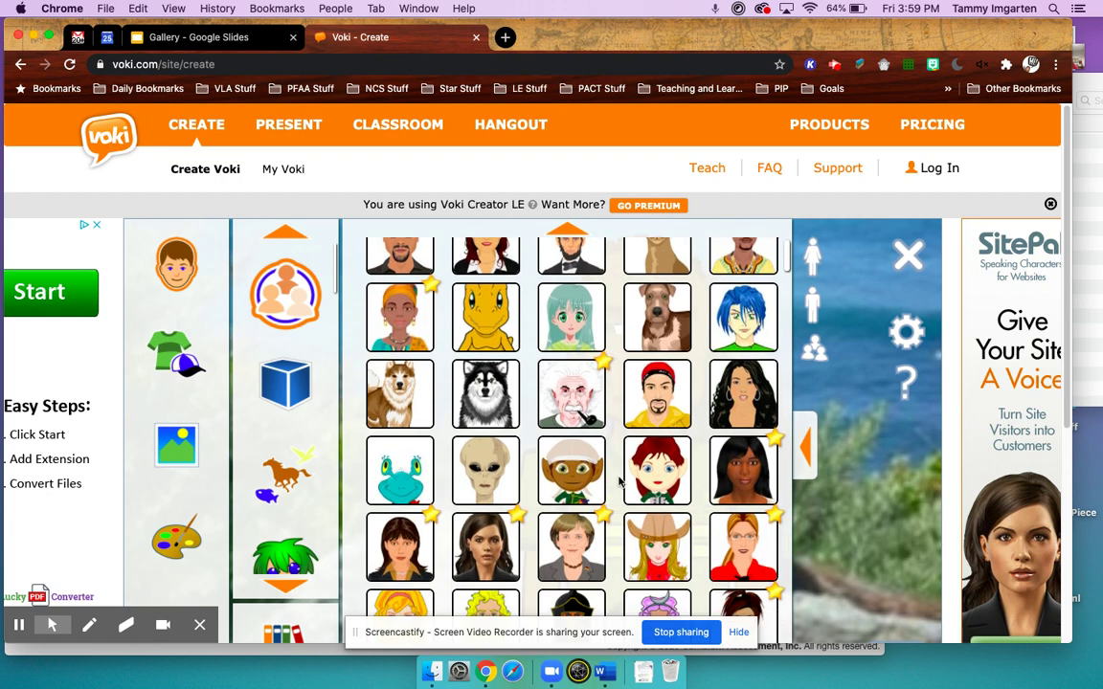
pyautogui.scroll(-8, 621, 481)
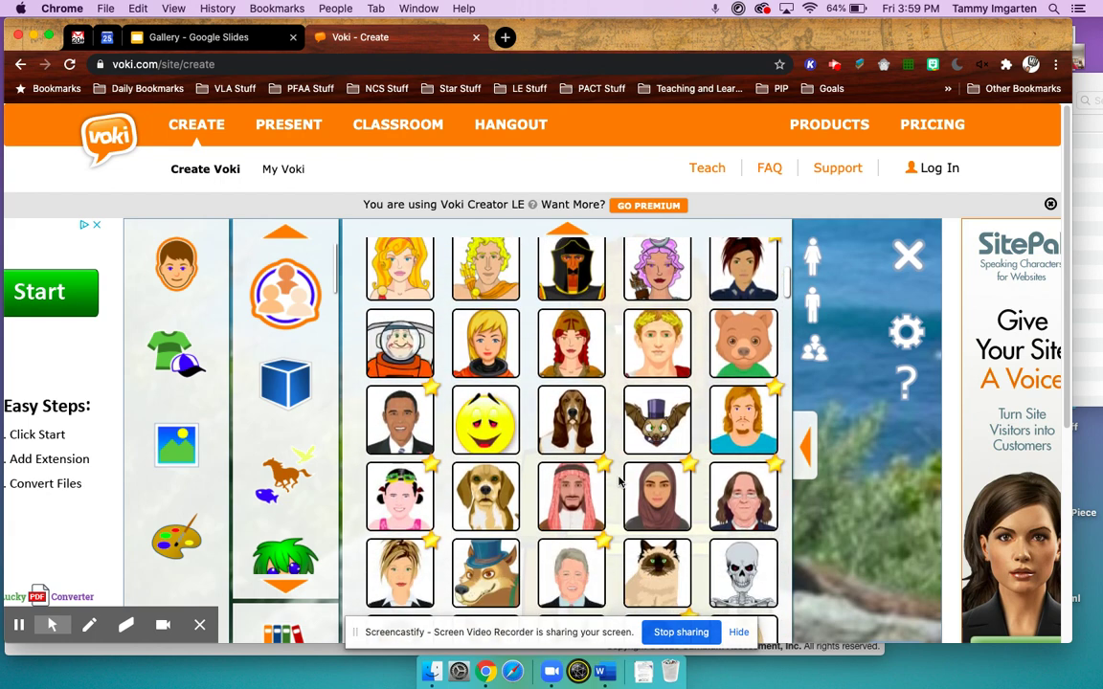
pyautogui.scroll(-5, 620, 482)
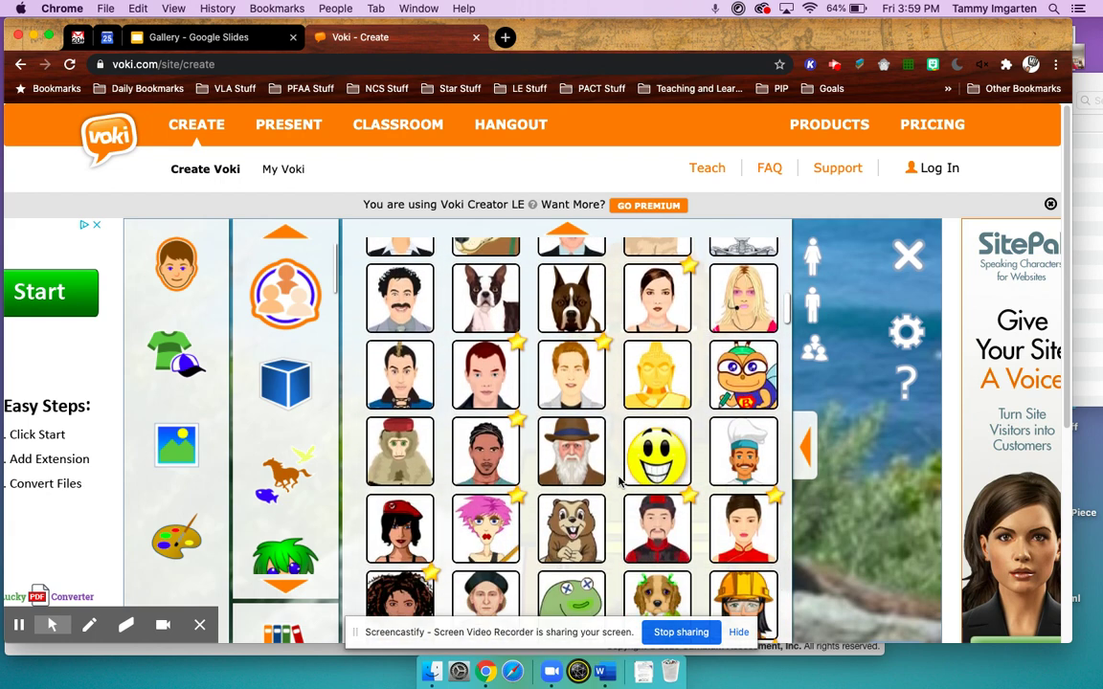
pyautogui.scroll(-5, 620, 482)
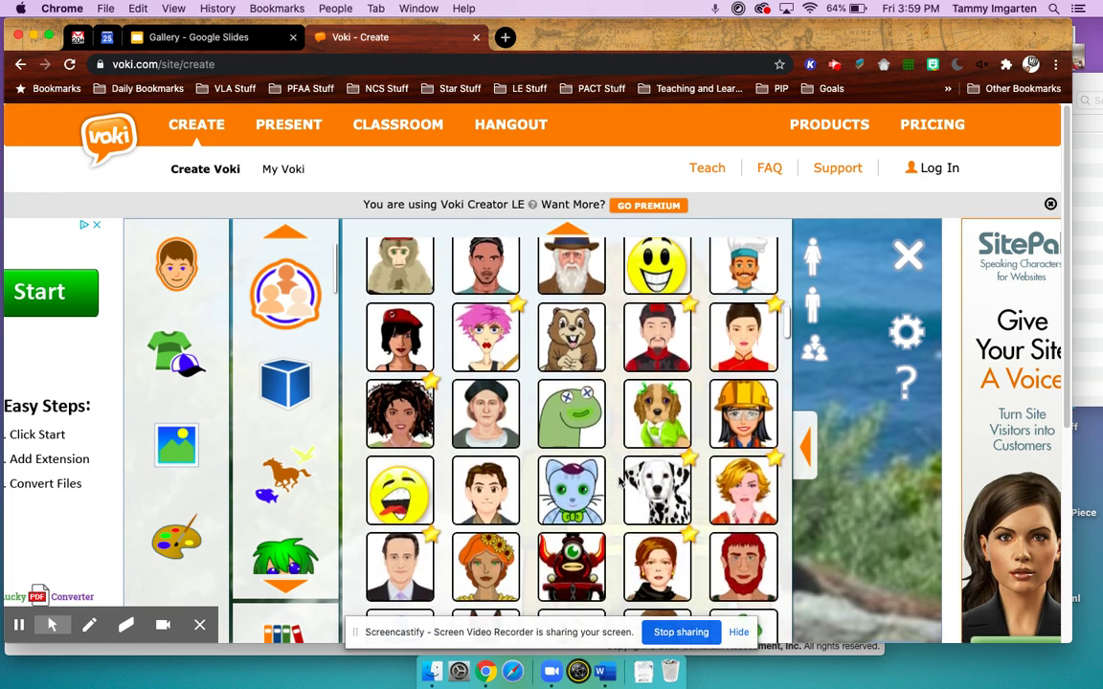
pyautogui.scroll(-2, 621, 482)
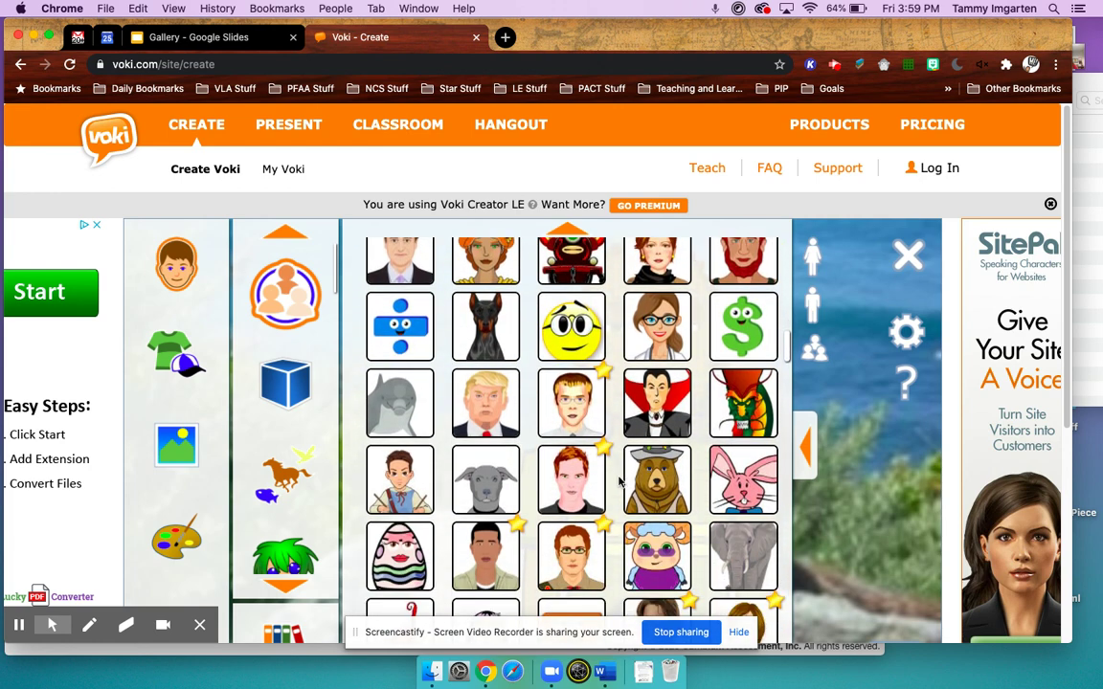
pyautogui.click(658, 347)
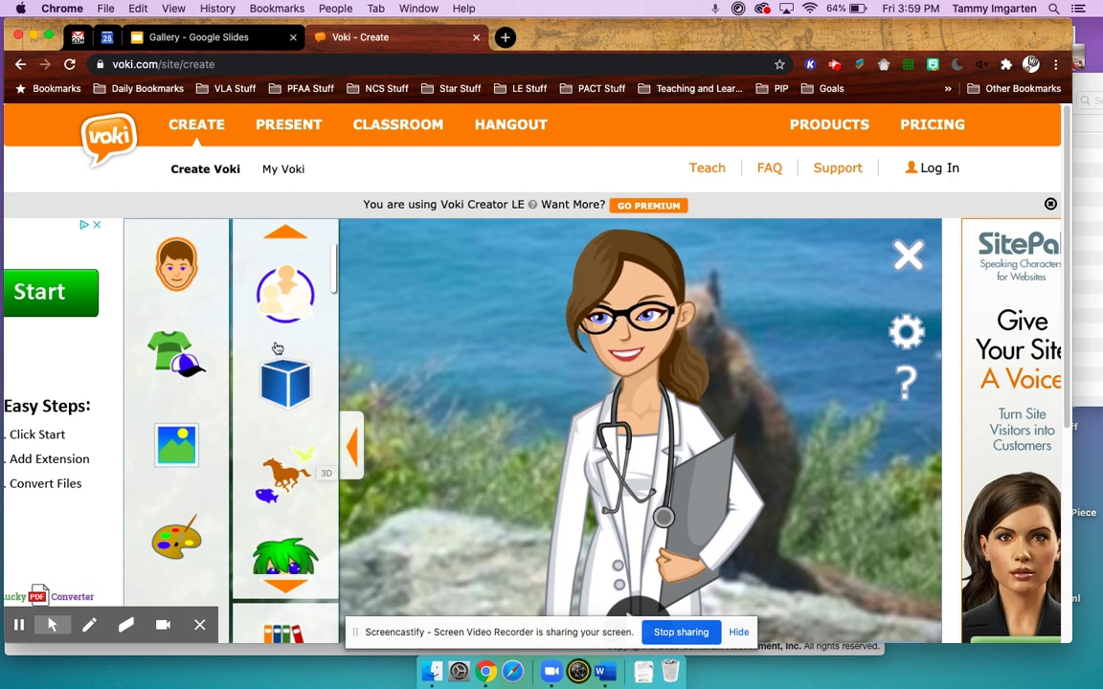
# Step: Dress the doctor in the fourth jacket, a lab coat over a cyan top
pyautogui.scroll(-5, 278, 430)
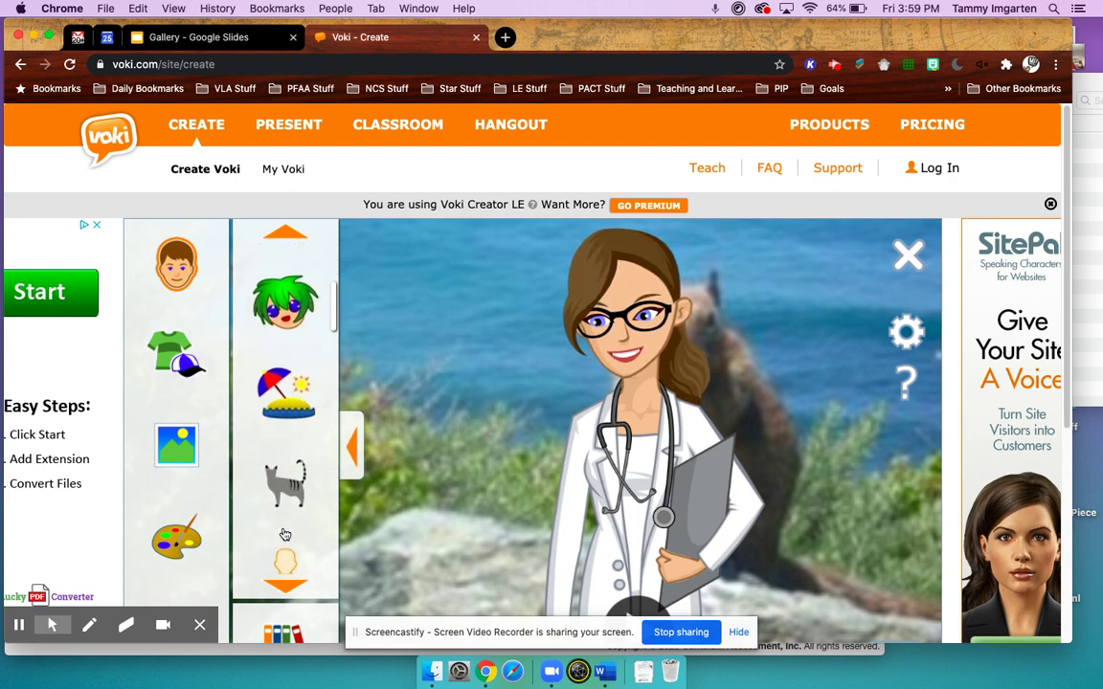
pyautogui.click(176, 352)
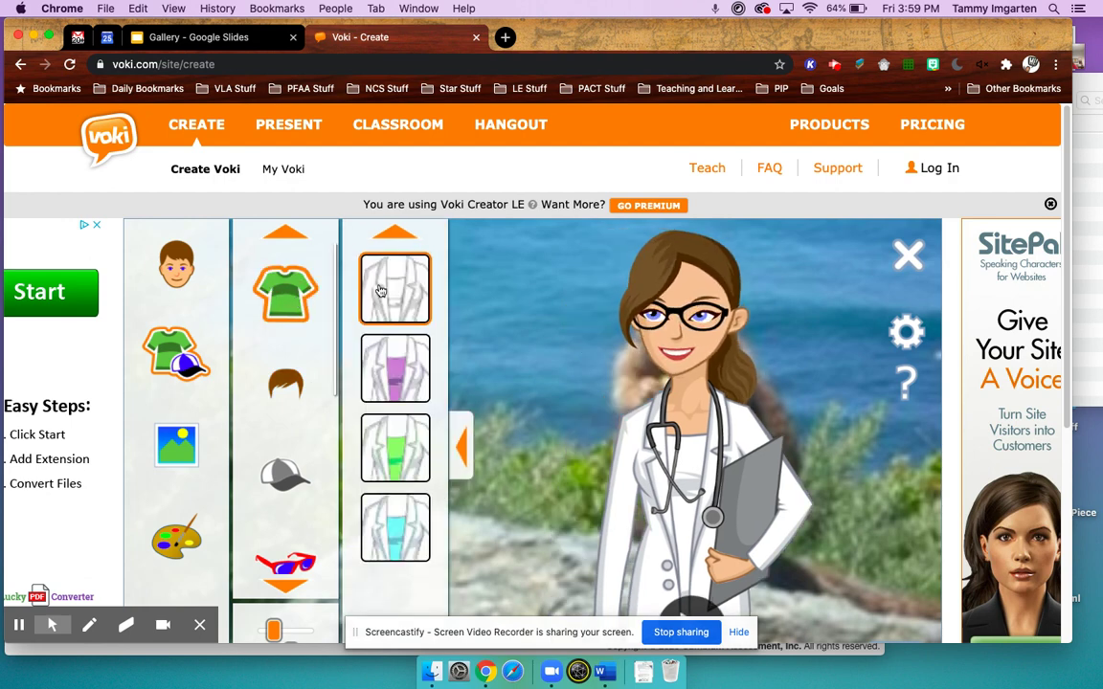
pyautogui.click(416, 524)
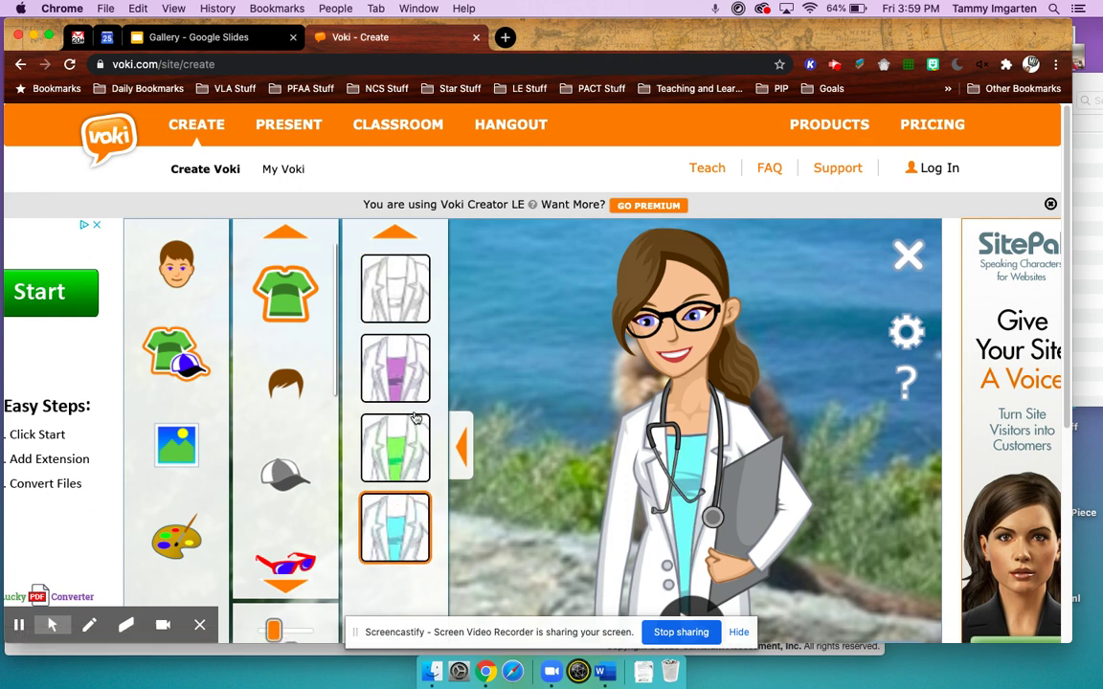
# Step: Set the doctor's glasses to none so she no longer wears eyewear
pyautogui.click(276, 385)
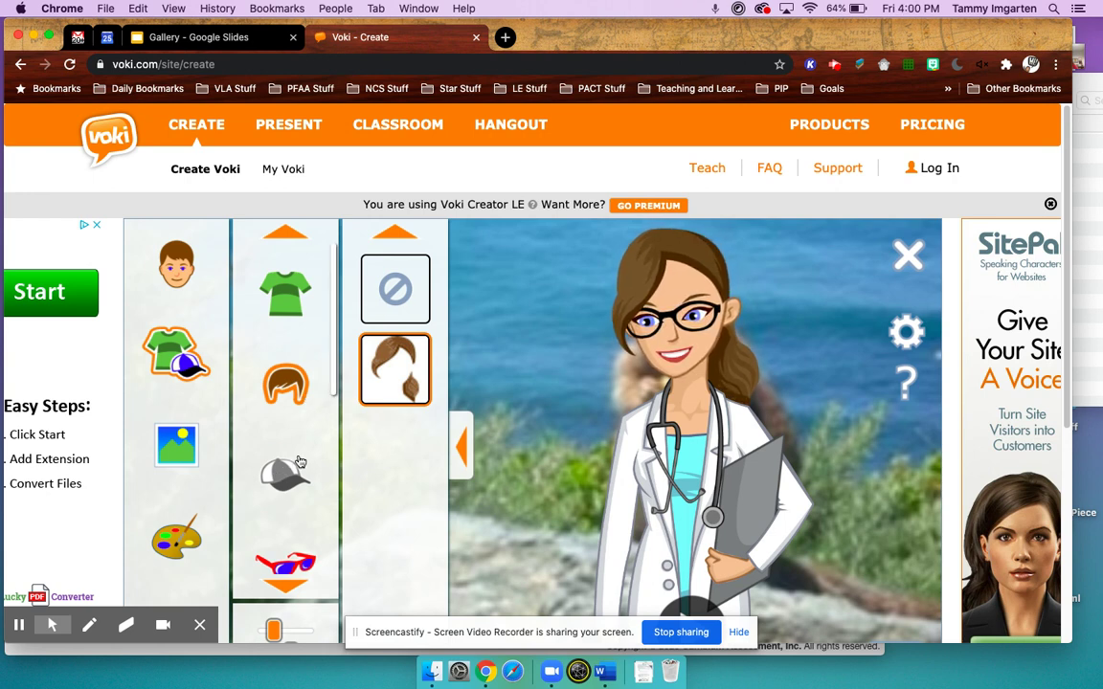
pyautogui.scroll(-1, 300, 462)
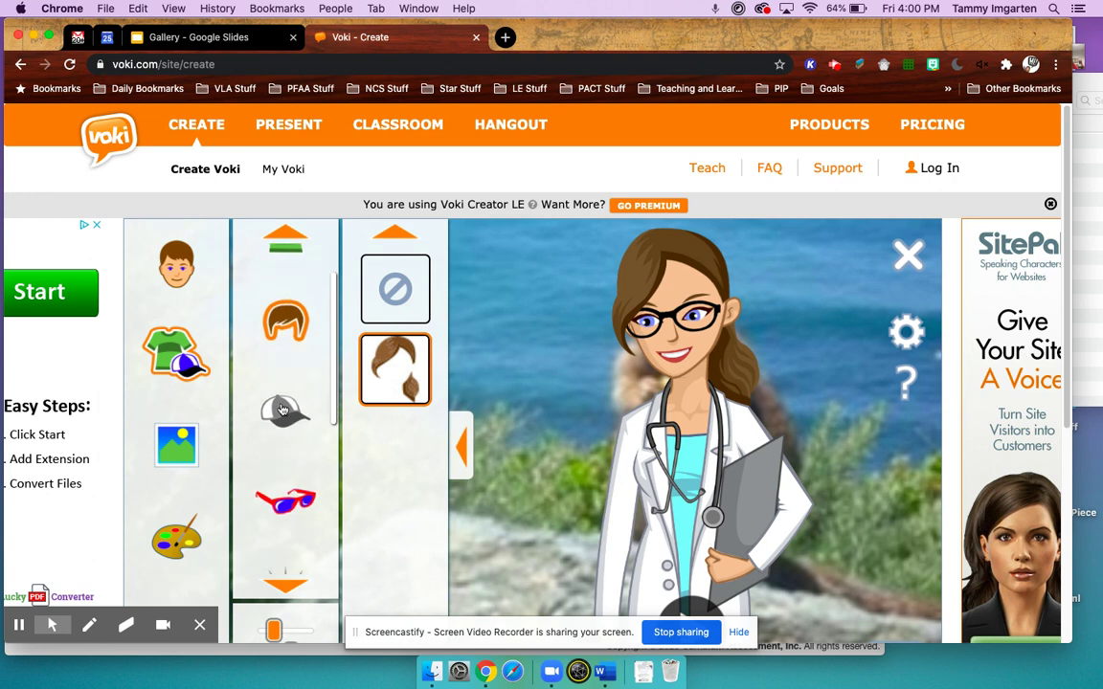
pyautogui.scroll(-1, 284, 412)
pyautogui.click(292, 431)
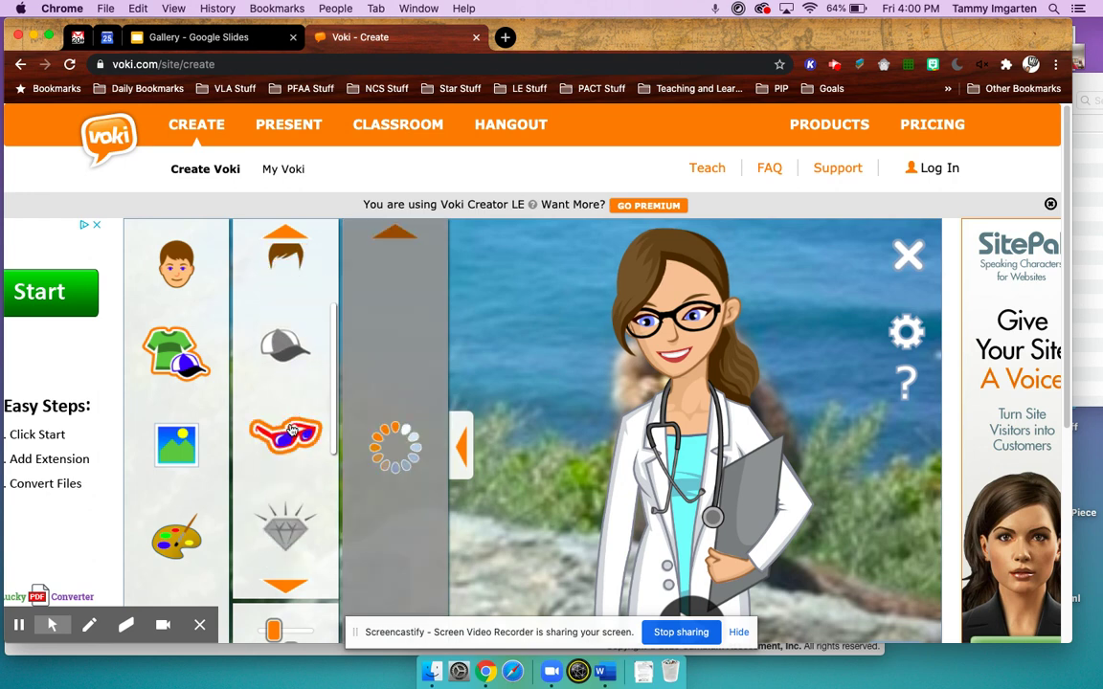
pyautogui.click(395, 288)
pyautogui.scroll(-1, 287, 471)
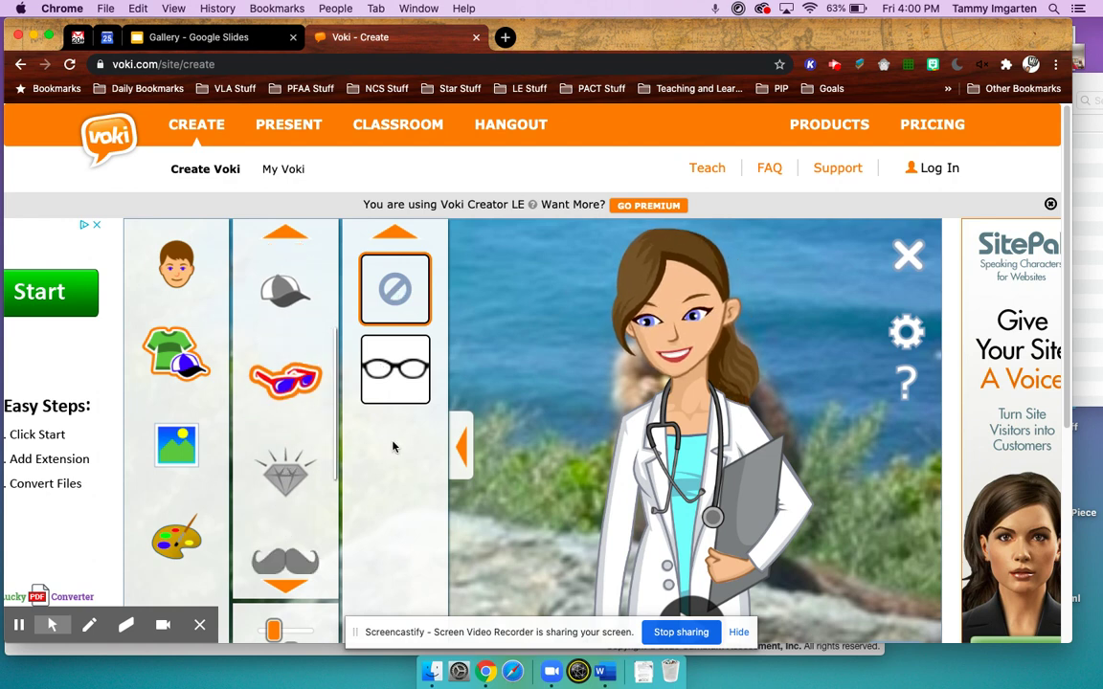
pyautogui.scroll(-3, 271, 555)
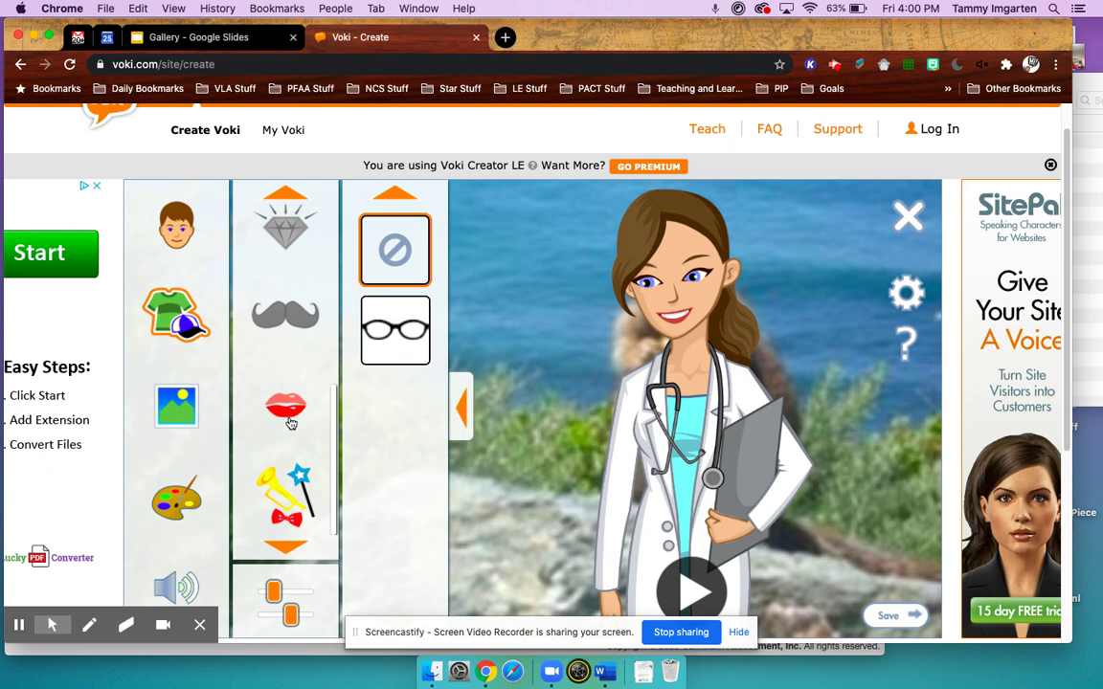
pyautogui.click(291, 424)
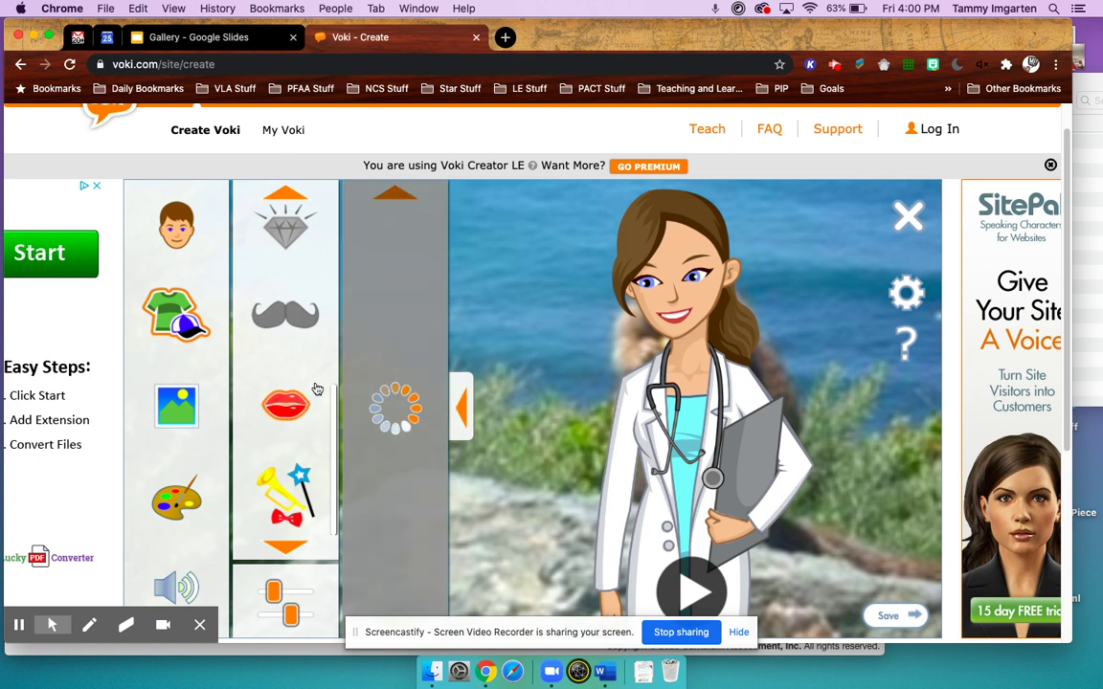
# Step: Choose the no-image background to drop the squirrel scene, briefly checking the Slides tab
pyautogui.scroll(-1, 414, 307)
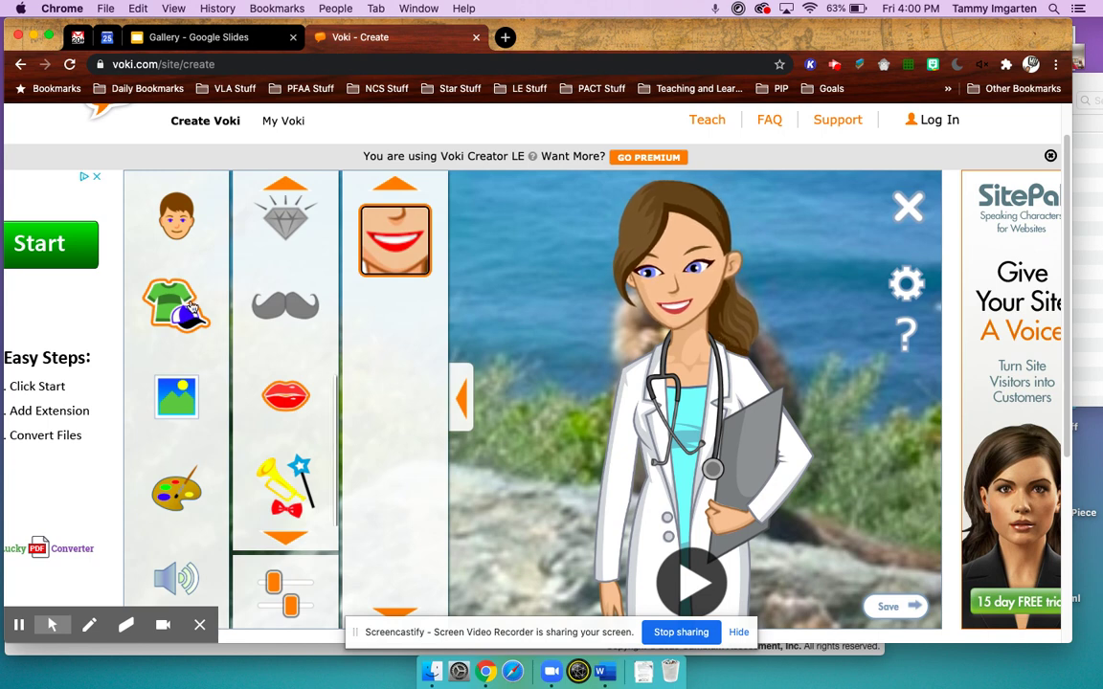
pyautogui.click(186, 402)
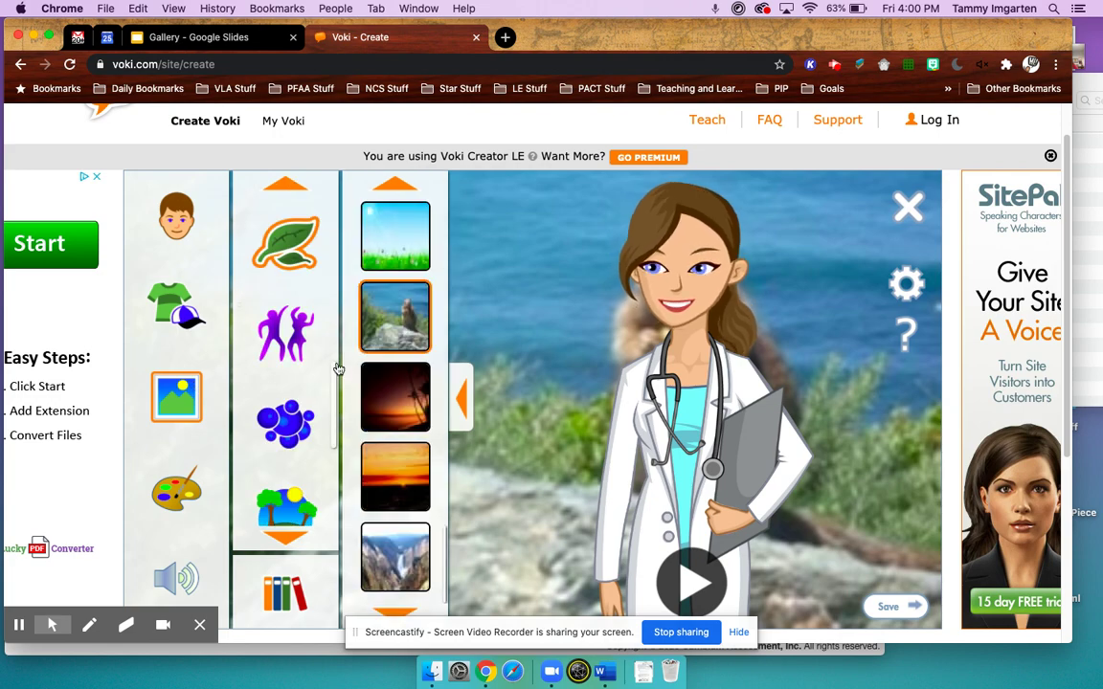
pyautogui.moveTo(335, 409); pyautogui.dragTo(293, 199)
pyautogui.click(291, 251)
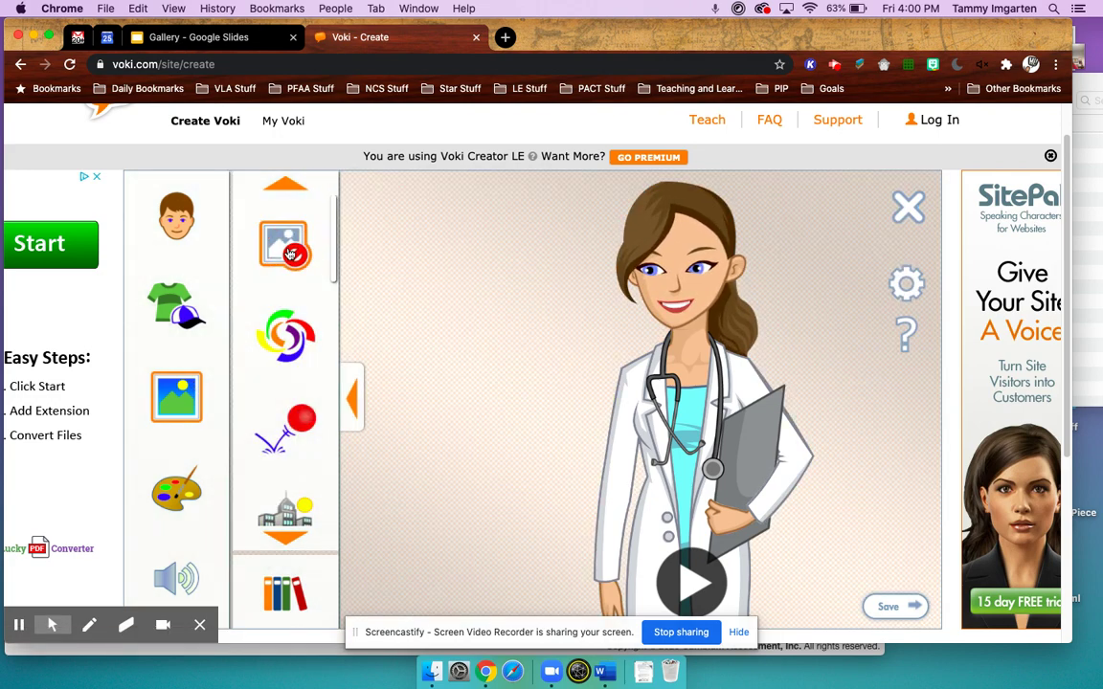
pyautogui.click(203, 40)
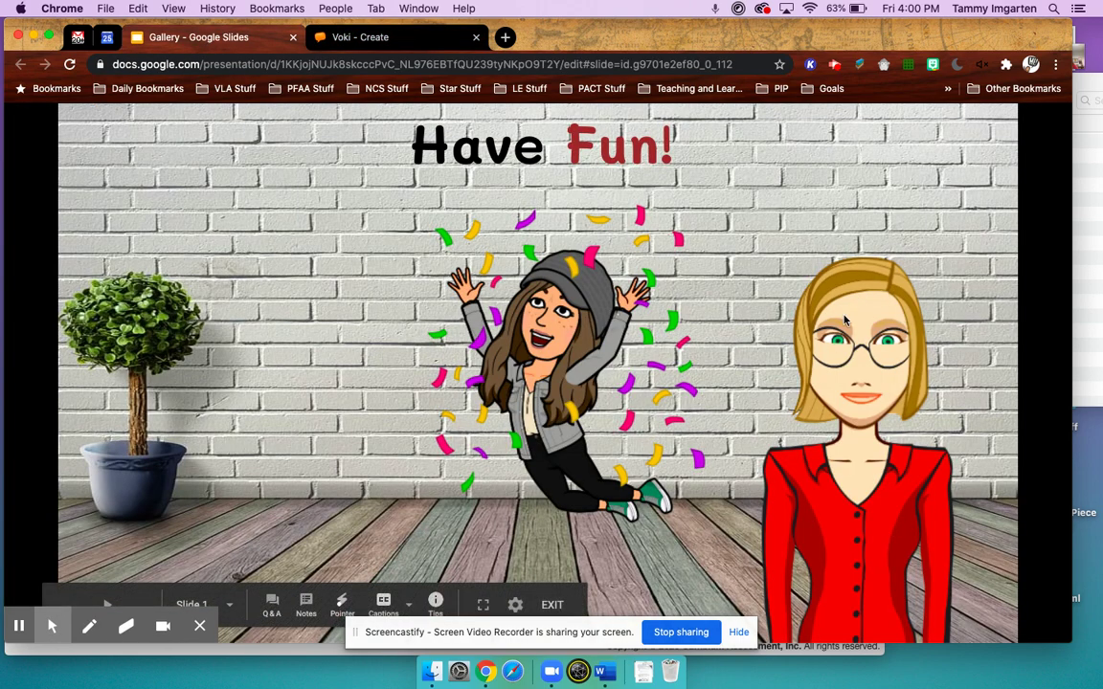
pyautogui.click(403, 40)
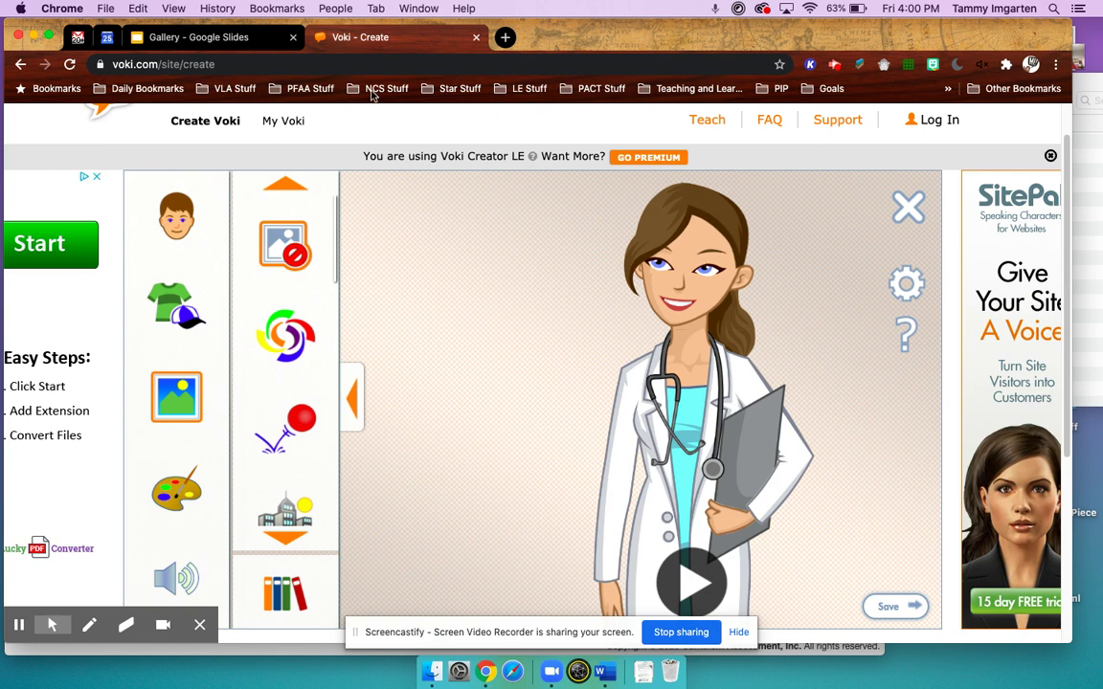
# Step: Make the doctor's eyes dark green and her skin a darker brown tone
pyautogui.click(177, 493)
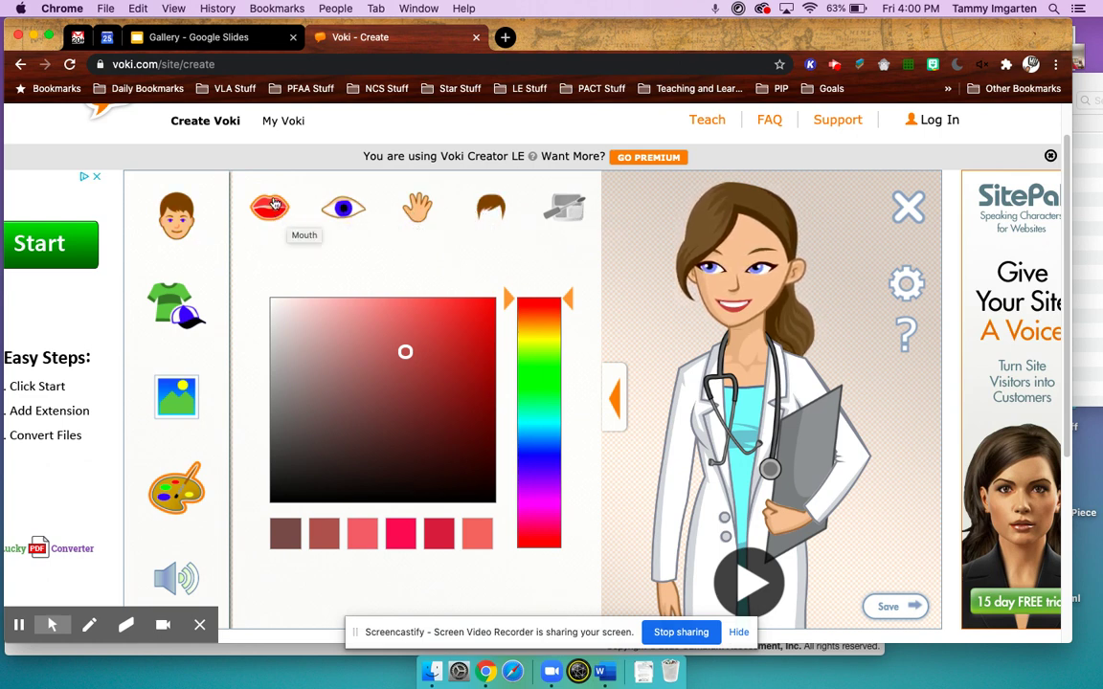
pyautogui.click(345, 207)
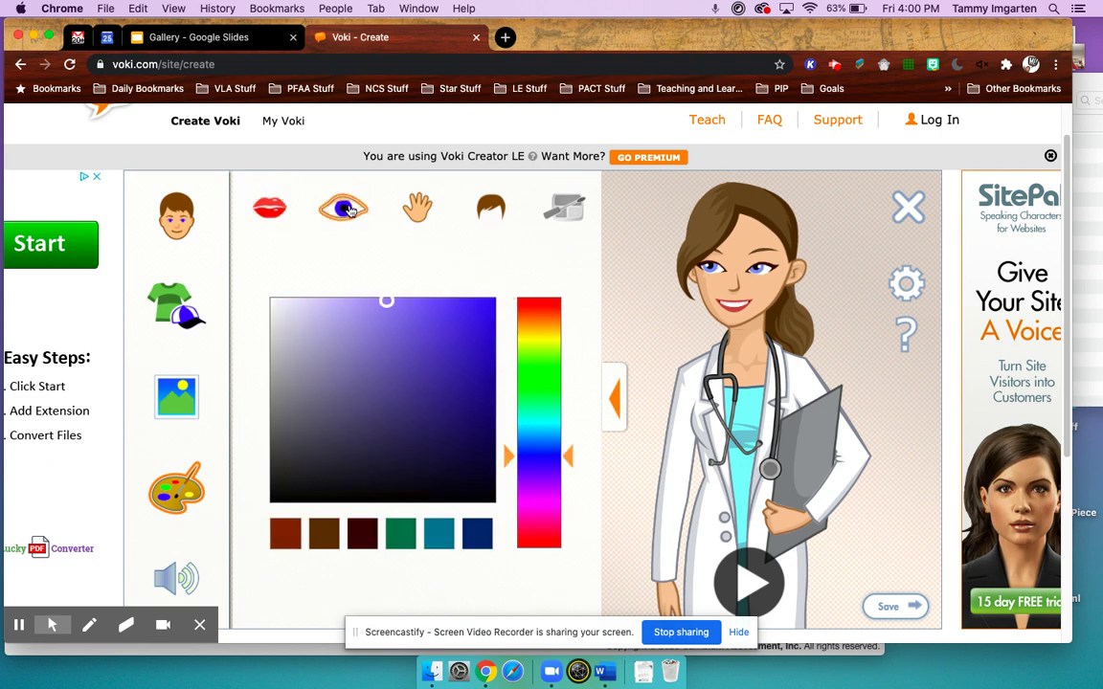
pyautogui.click(543, 401)
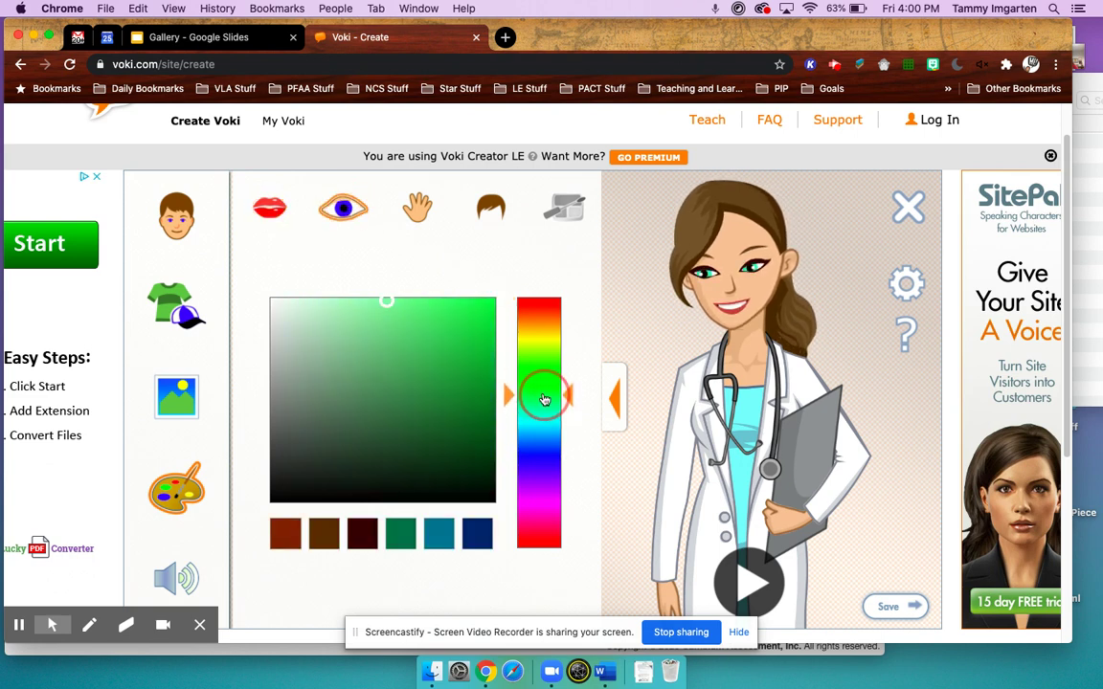
pyautogui.moveTo(543, 400)
pyautogui.mouseDown()
pyautogui.moveTo(547, 377)
pyautogui.moveTo(546, 399)
pyautogui.mouseUp()
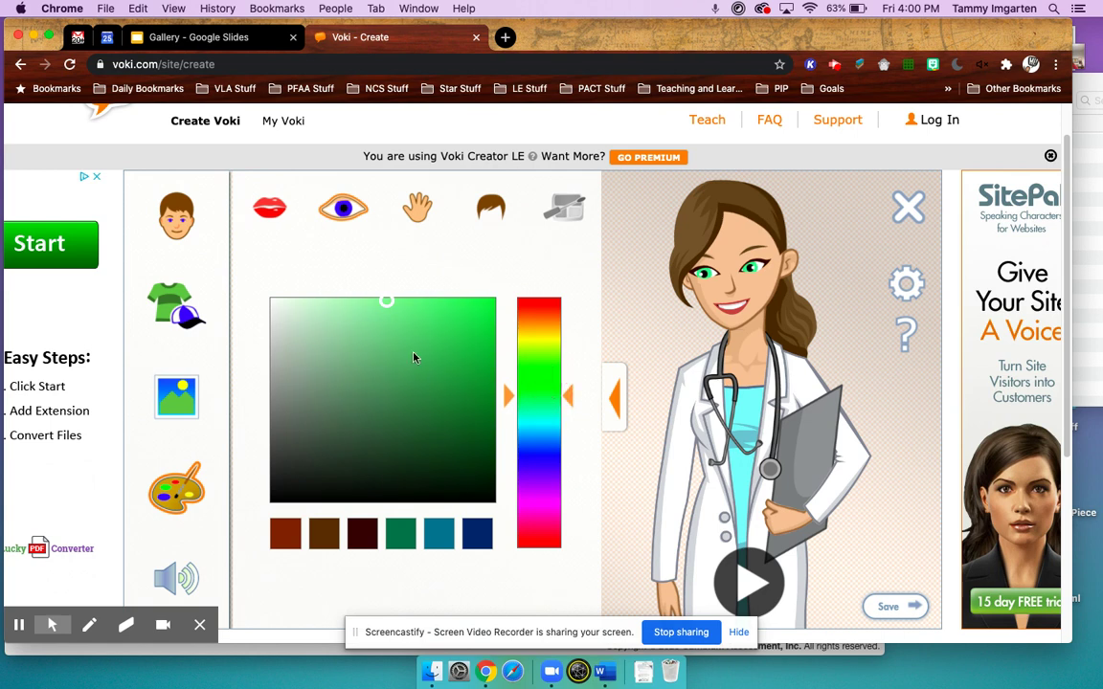
pyautogui.click(437, 380)
pyautogui.click(417, 209)
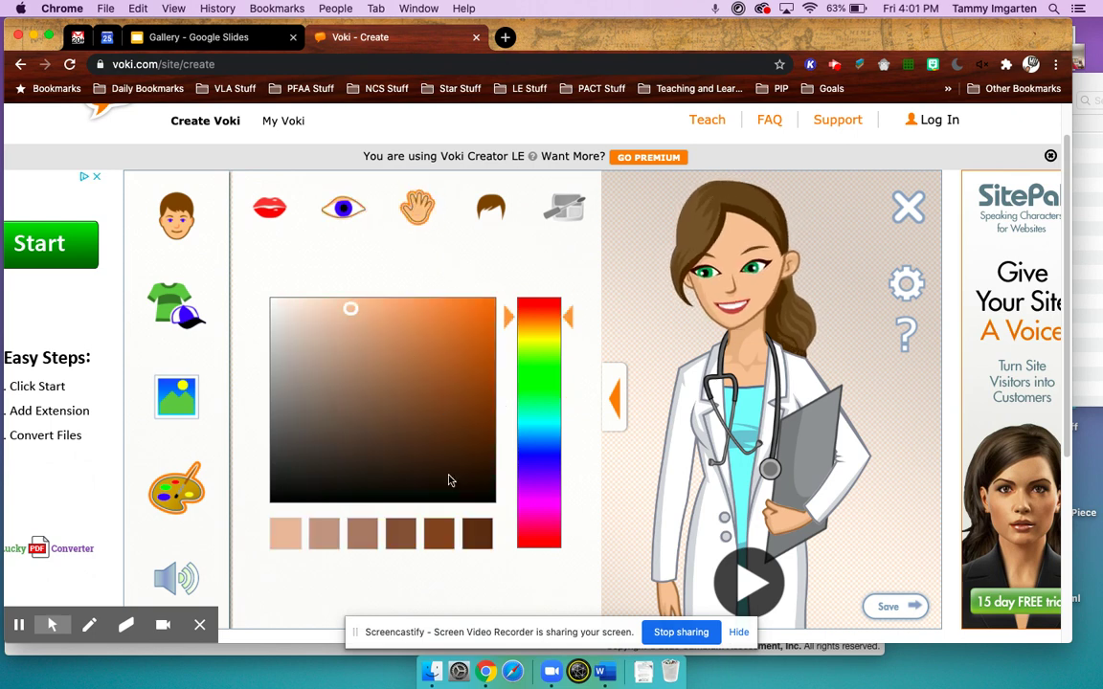
pyautogui.moveTo(432, 393); pyautogui.dragTo(417, 338)
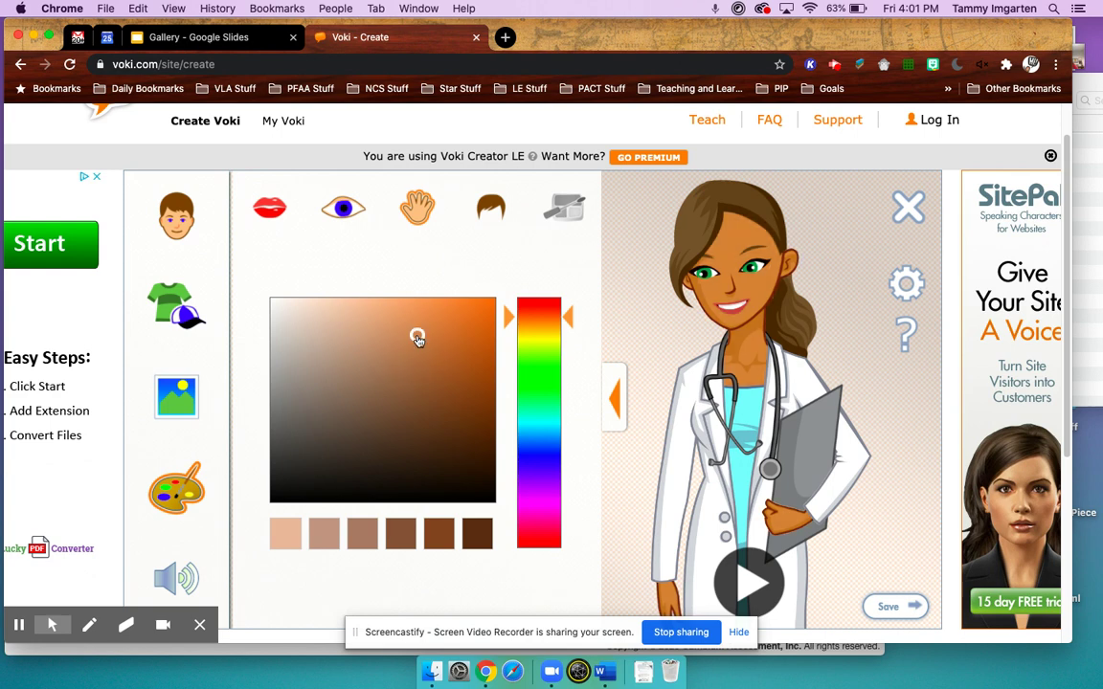
# Step: Recolour the doctor's hair to olive green
pyautogui.click(482, 213)
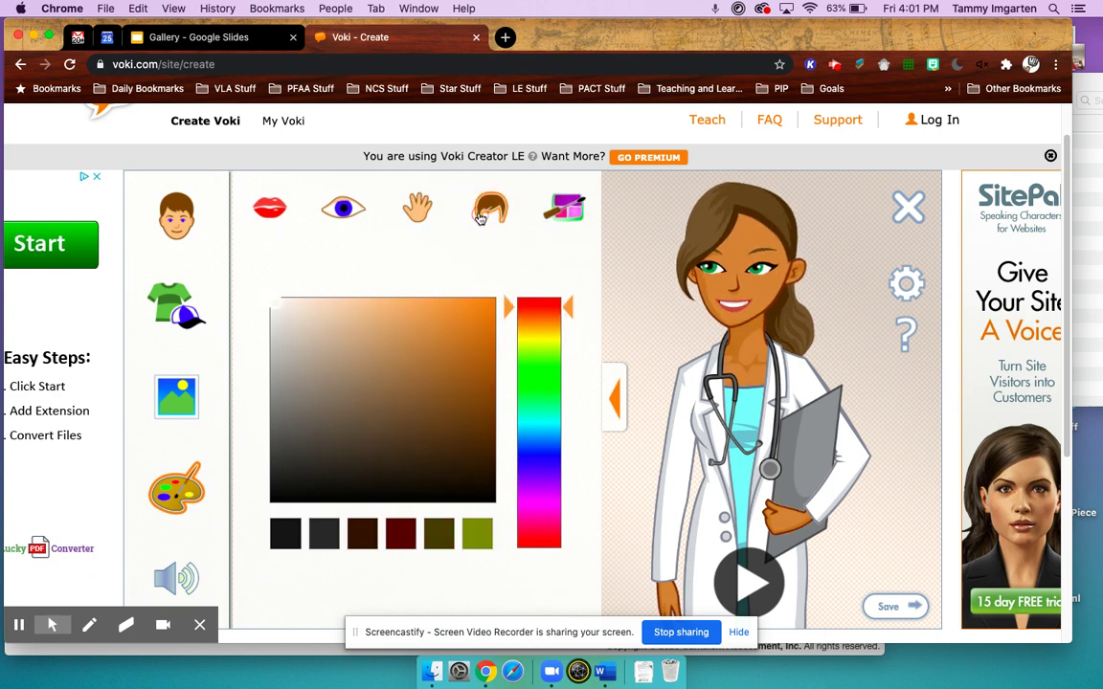
pyautogui.moveTo(568, 329)
pyautogui.mouseDown()
pyautogui.moveTo(570, 393)
pyautogui.moveTo(570, 342)
pyautogui.mouseUp()
pyautogui.moveTo(488, 385); pyautogui.dragTo(468, 376)
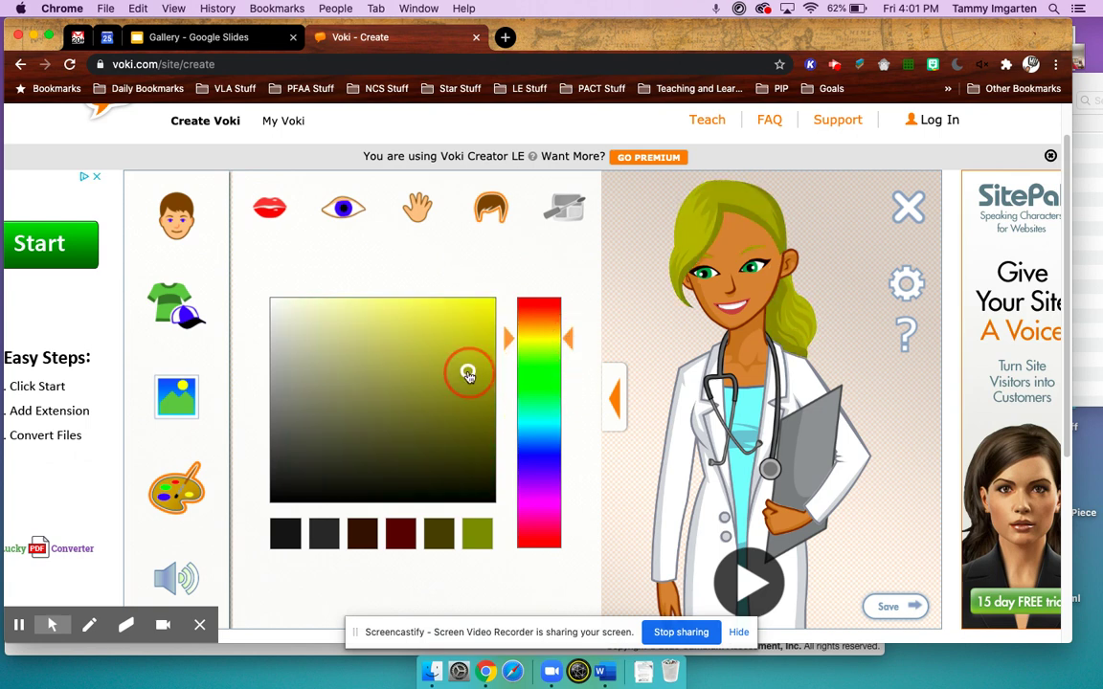
pyautogui.moveTo(417, 346); pyautogui.dragTo(382, 405)
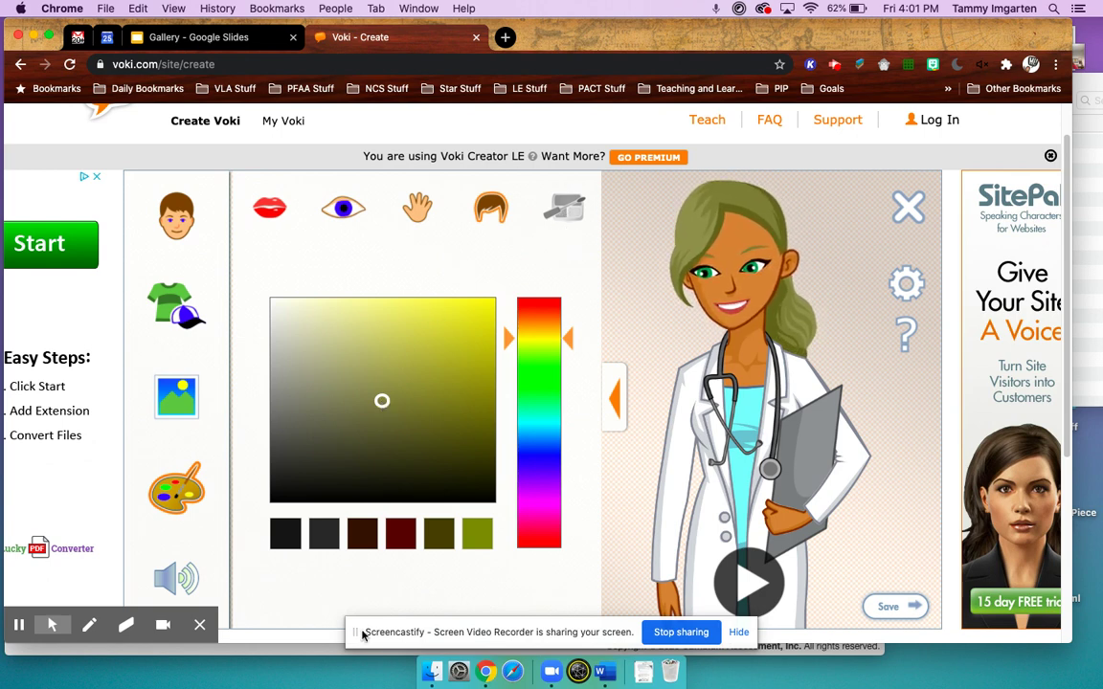
pyautogui.scroll(-2, 326, 582)
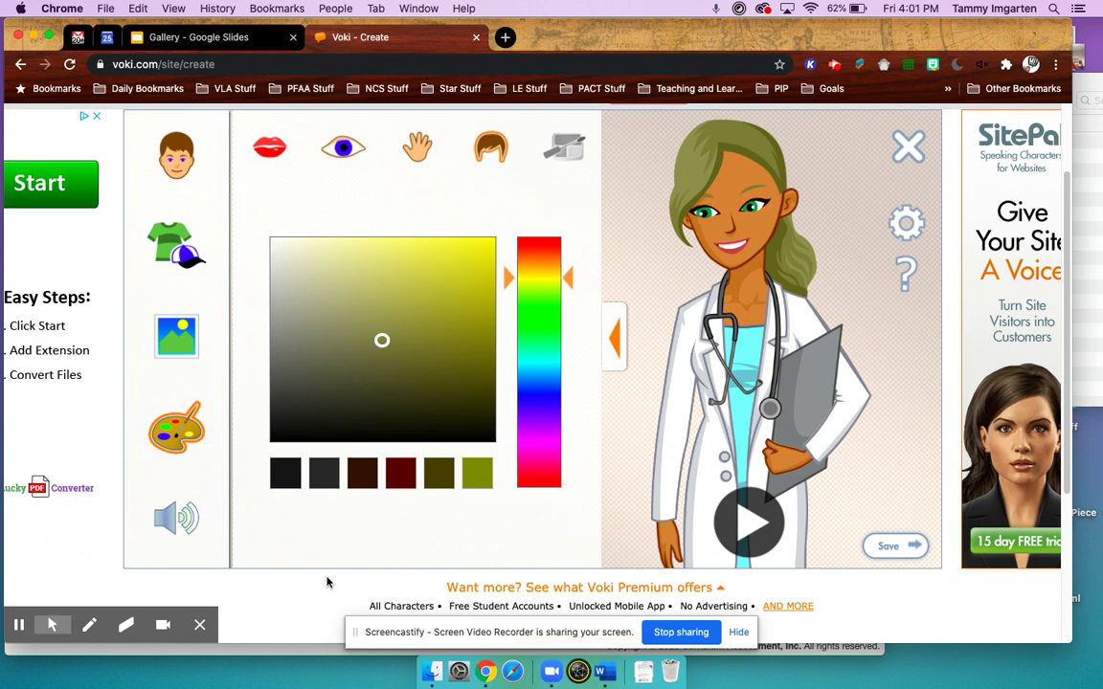
# Step: Give the doctor the spoken text 'hello' in the Ashley (US) voice
pyautogui.click(178, 518)
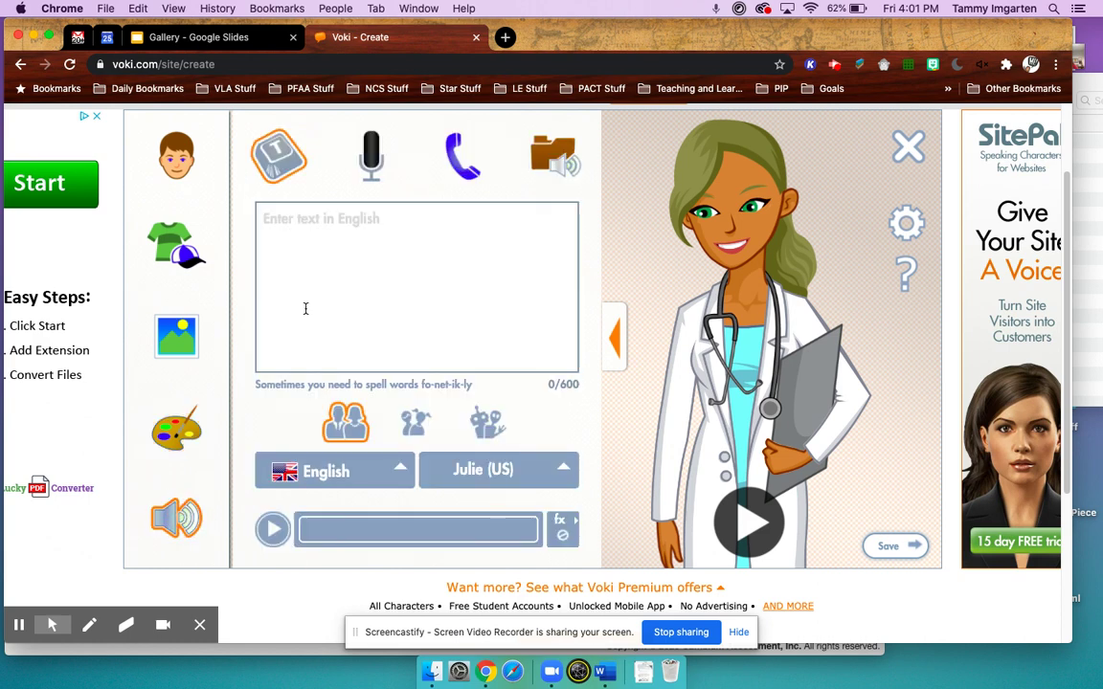
pyautogui.click(351, 270)
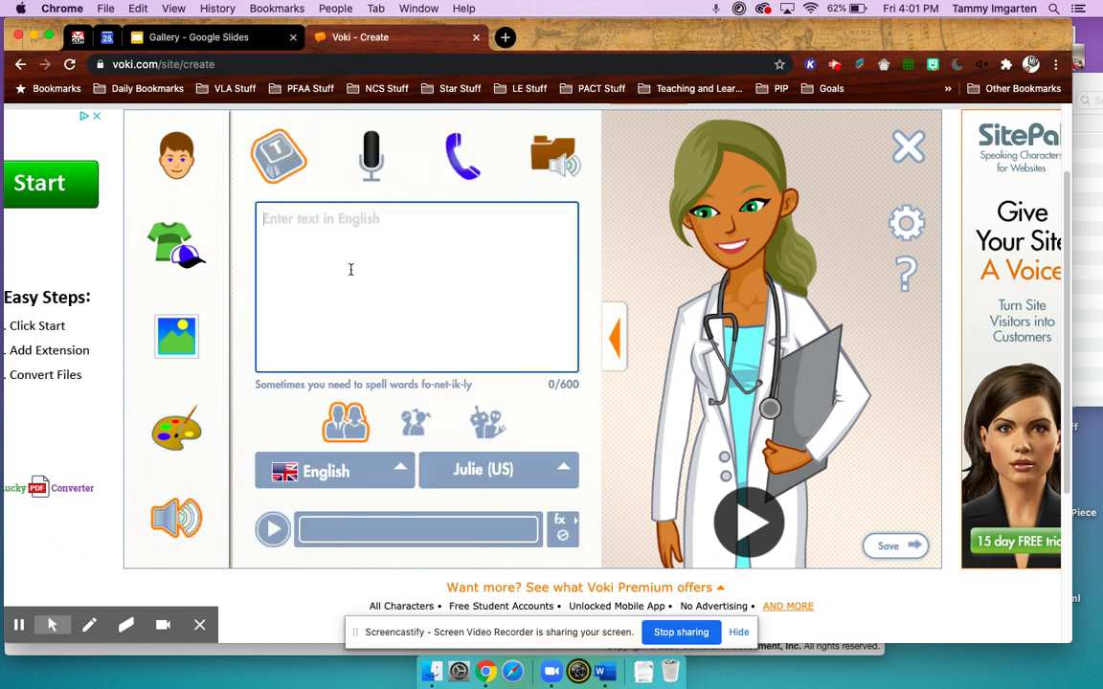
pyautogui.click(888, 546)
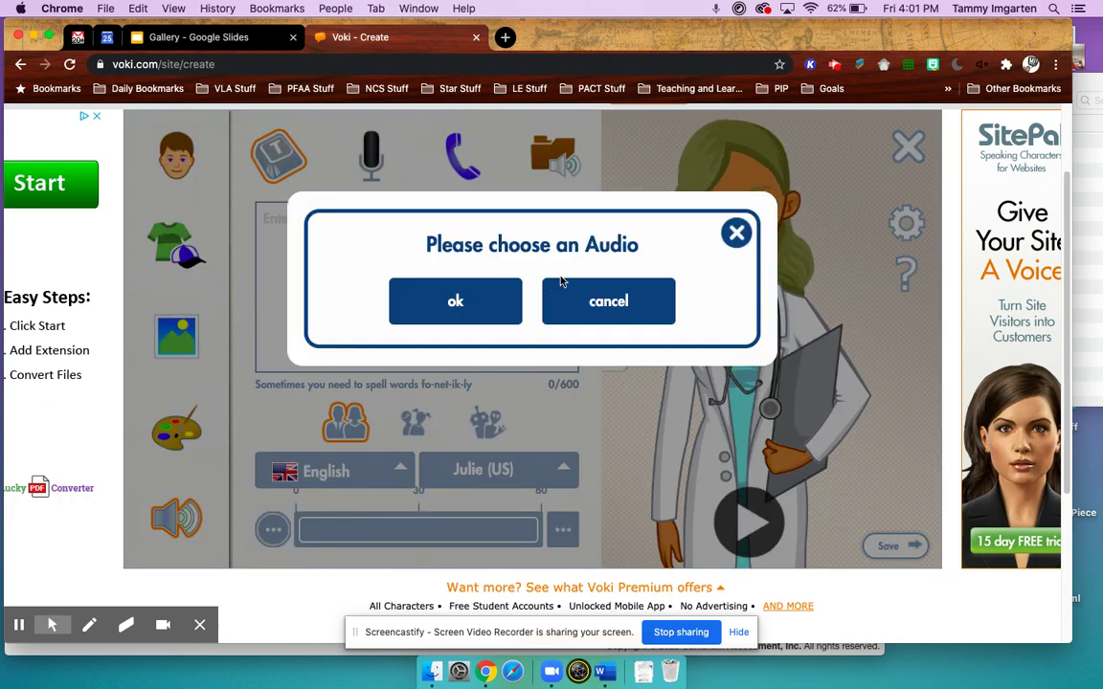
pyautogui.click(736, 233)
pyautogui.click(434, 261)
pyautogui.write('hello')
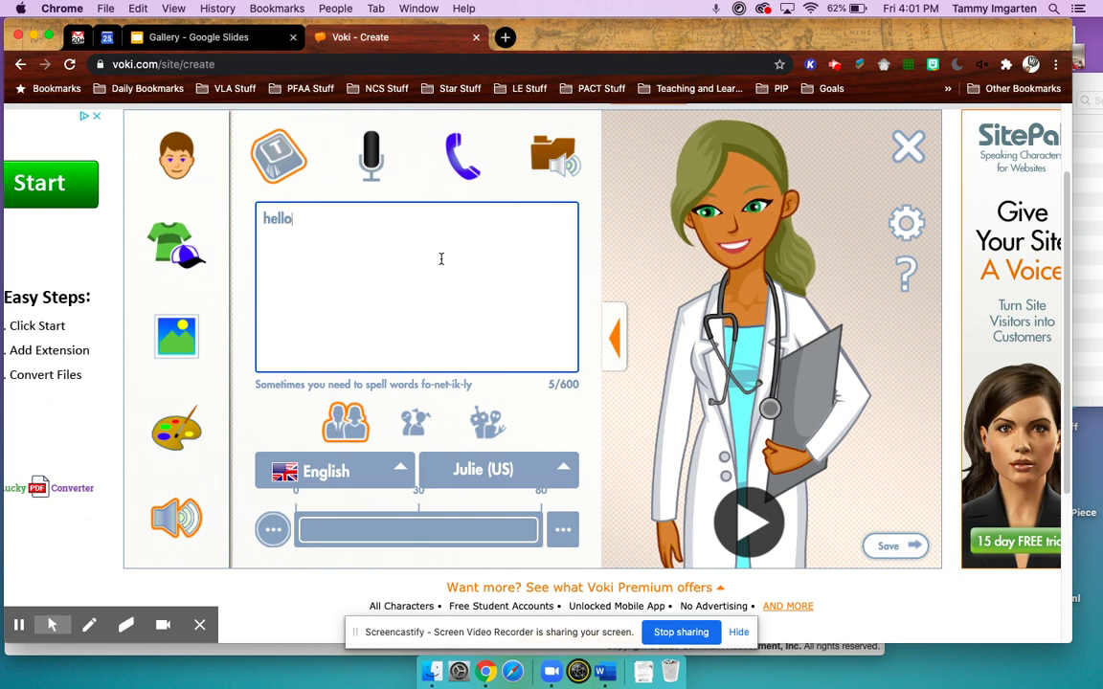
pyautogui.click(557, 468)
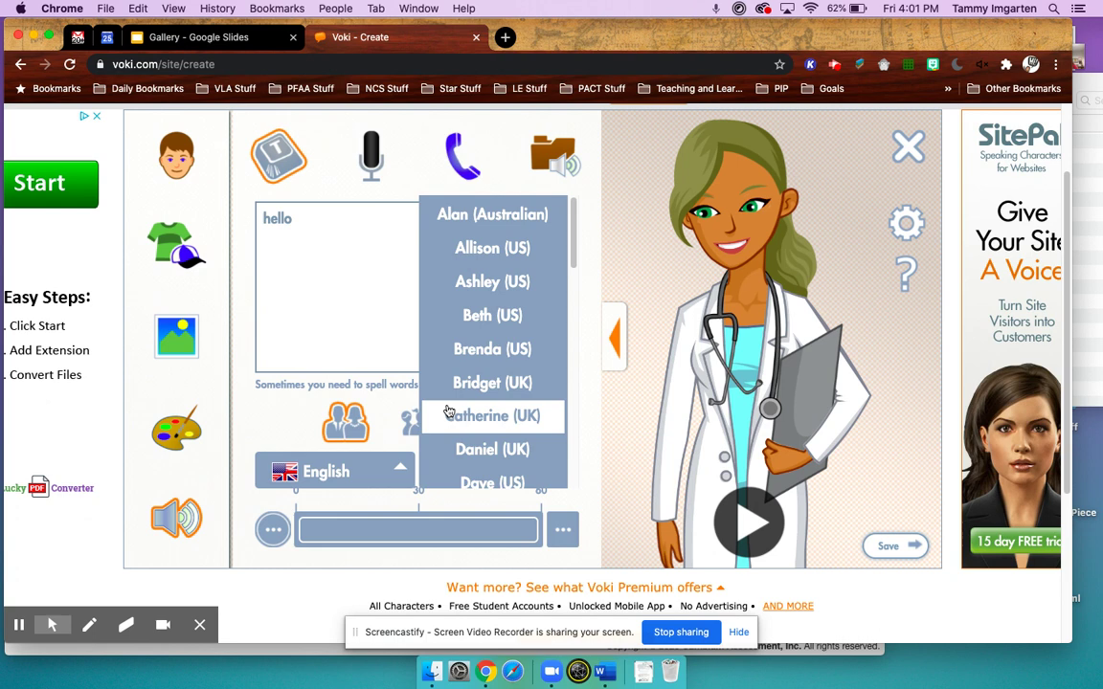
pyautogui.click(496, 279)
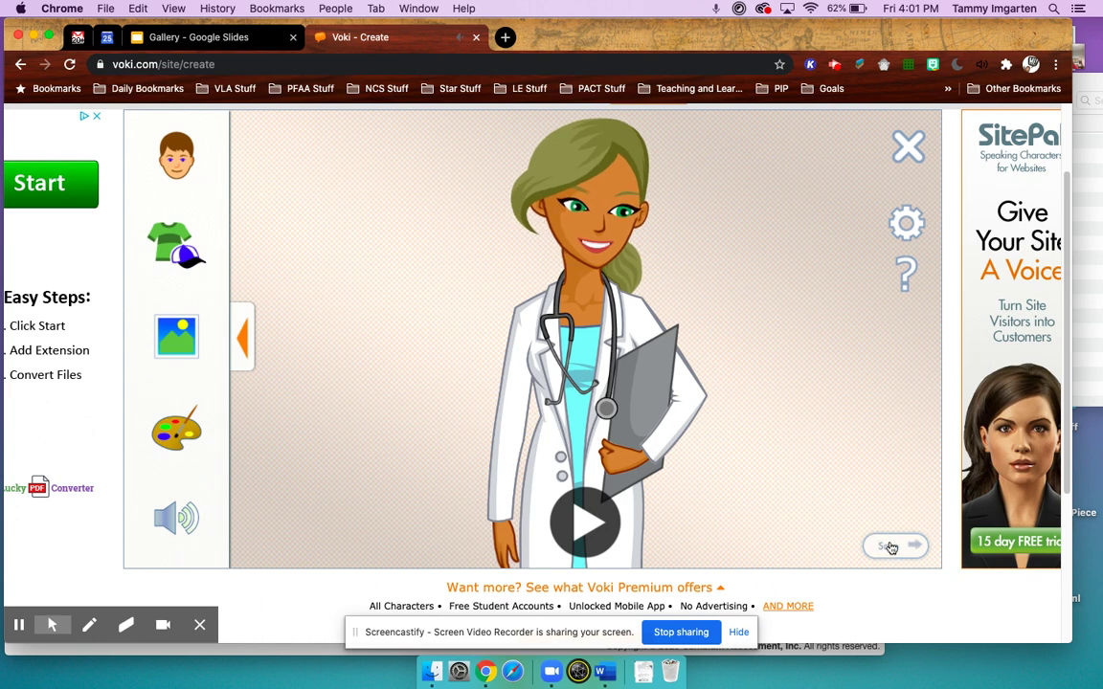
pyautogui.click(890, 547)
# Step: Name and save the doctor character, then continue as a guest
pyautogui.click(522, 316)
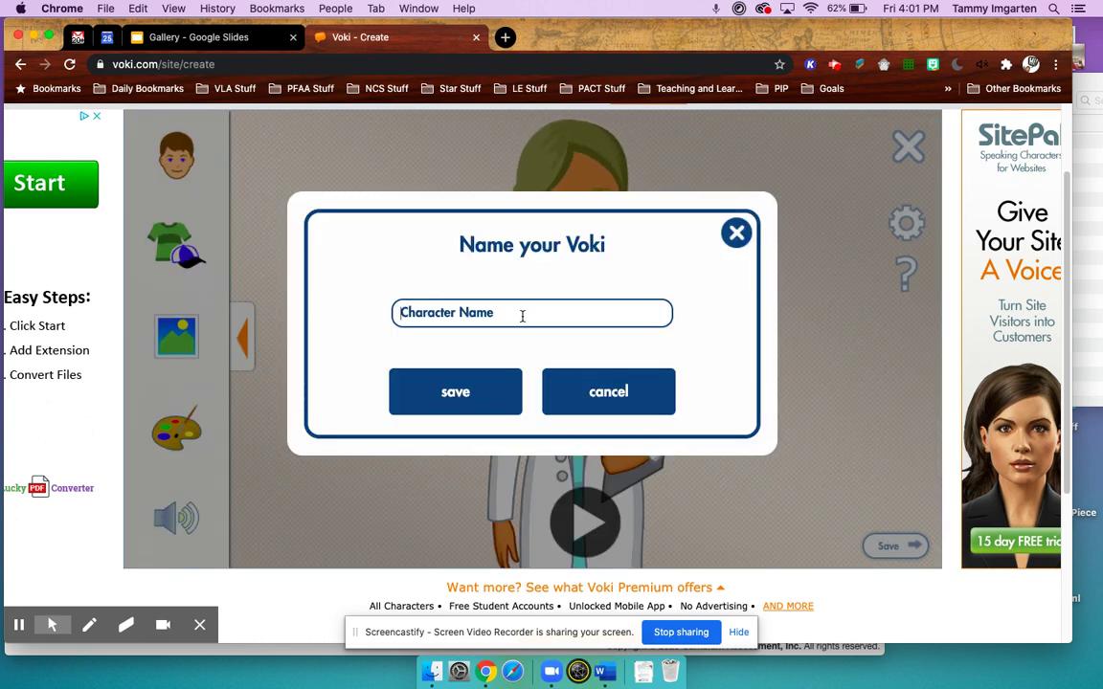
pyautogui.click(455, 393)
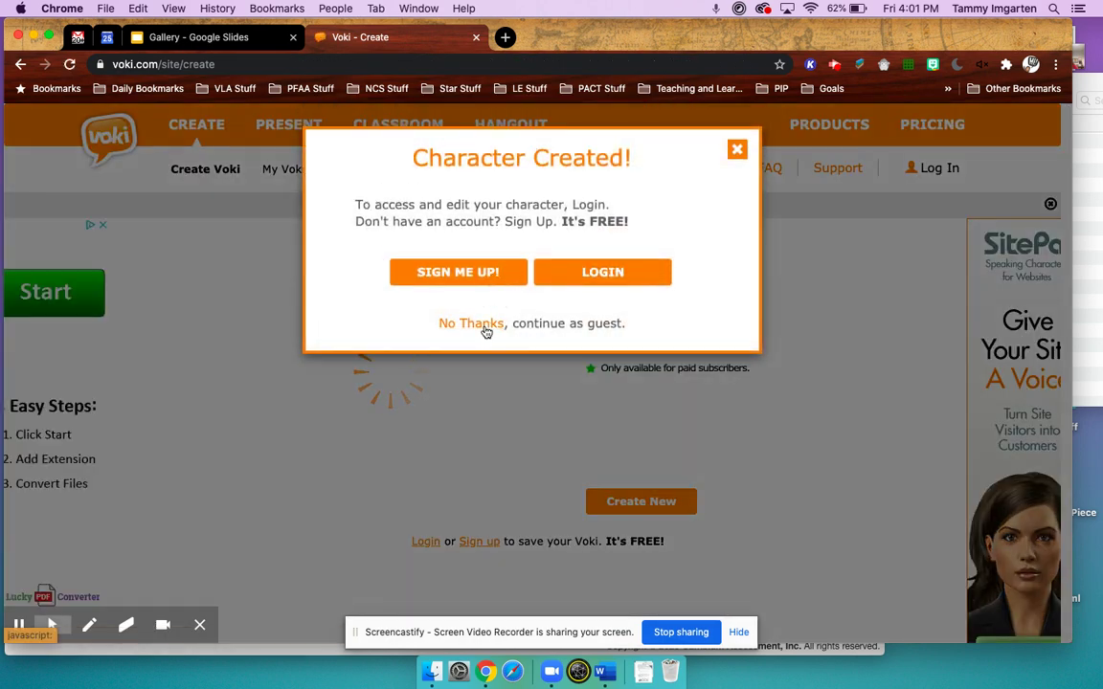
pyautogui.click(471, 324)
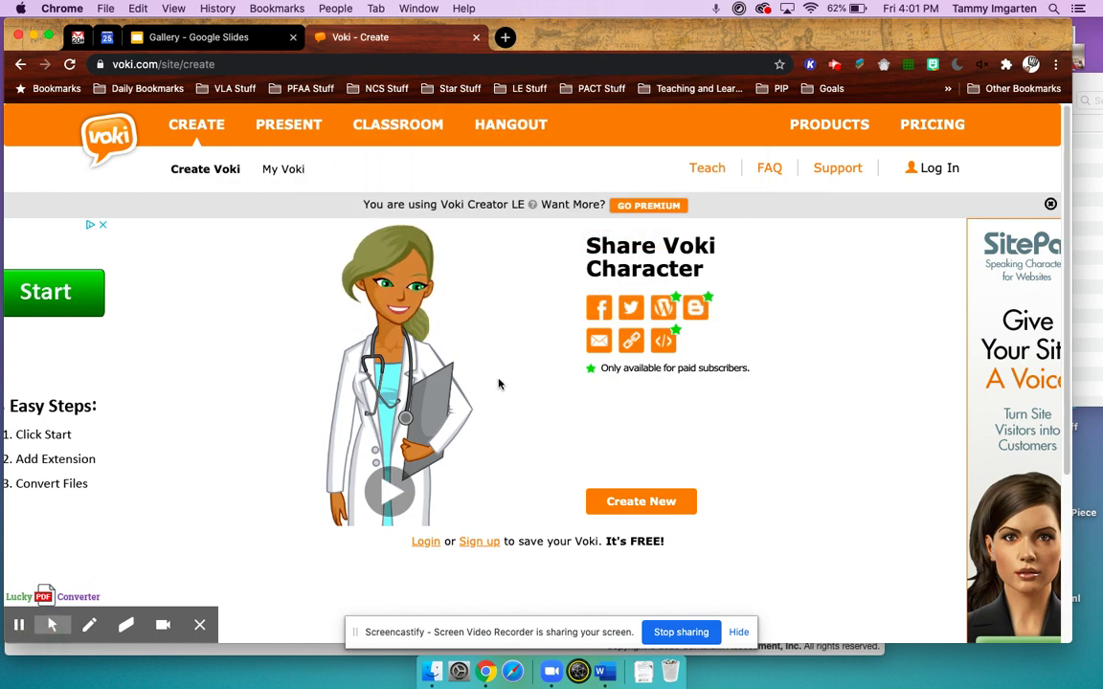
# Step: Get the character's share link and select the full URL for copying
pyautogui.click(630, 343)
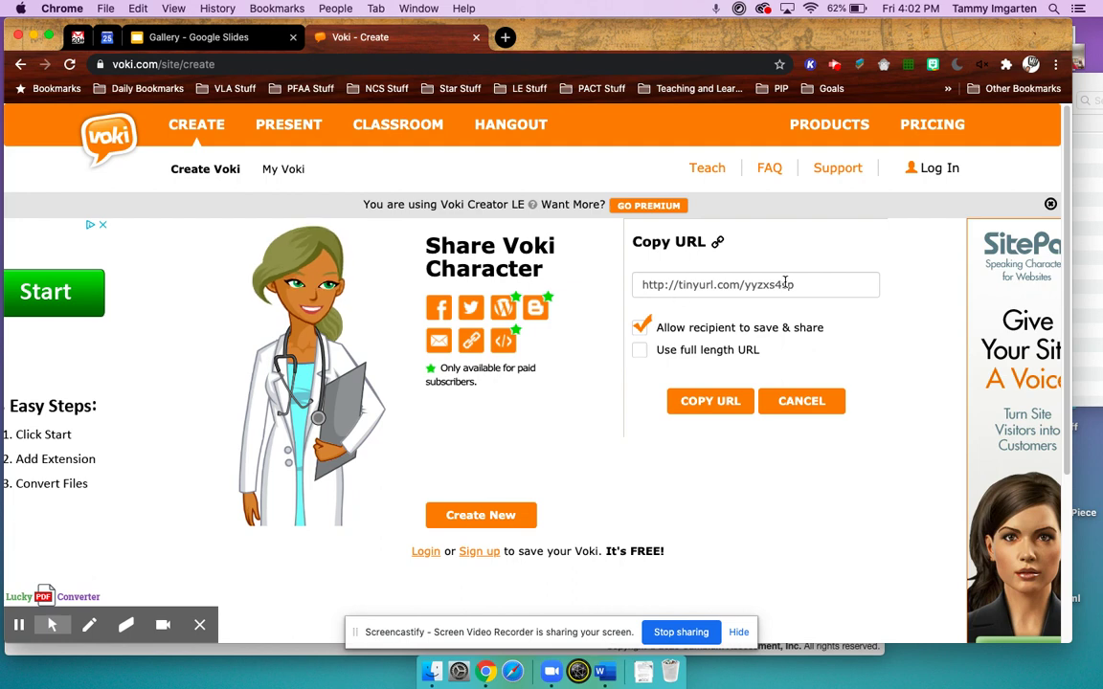
pyautogui.click(708, 283)
pyautogui.click(777, 286)
pyautogui.press('super+c')
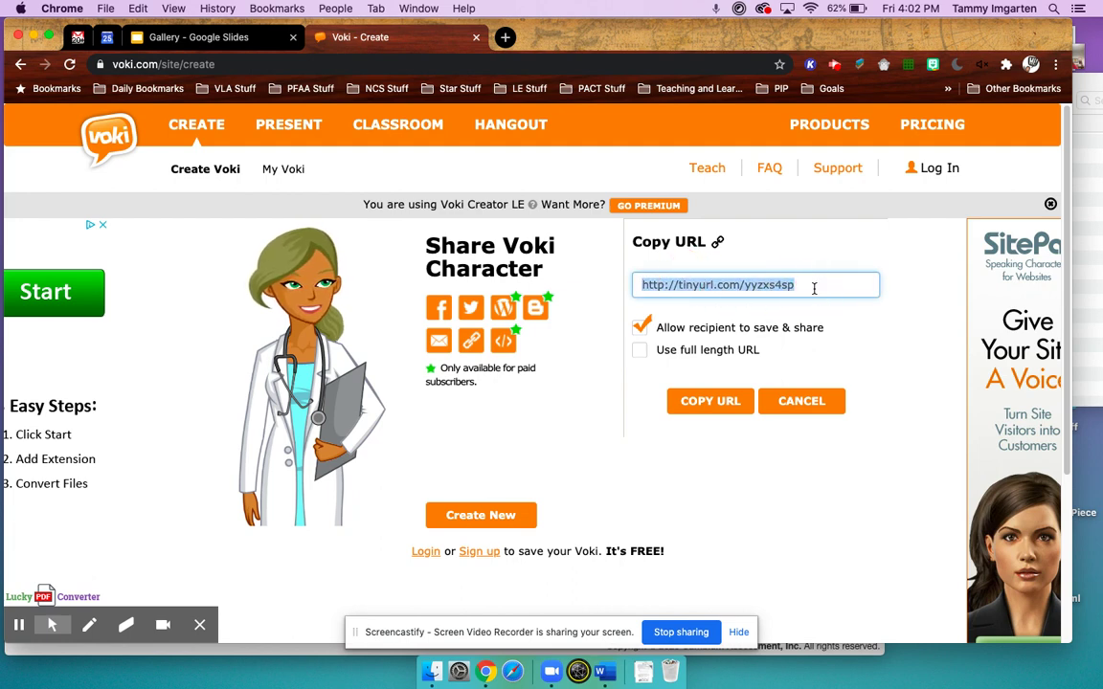
# Step: Open the share link in a new tab, bookmark that pickup page, and return to the share page
pyautogui.click(506, 38)
pyautogui.press('super+v')
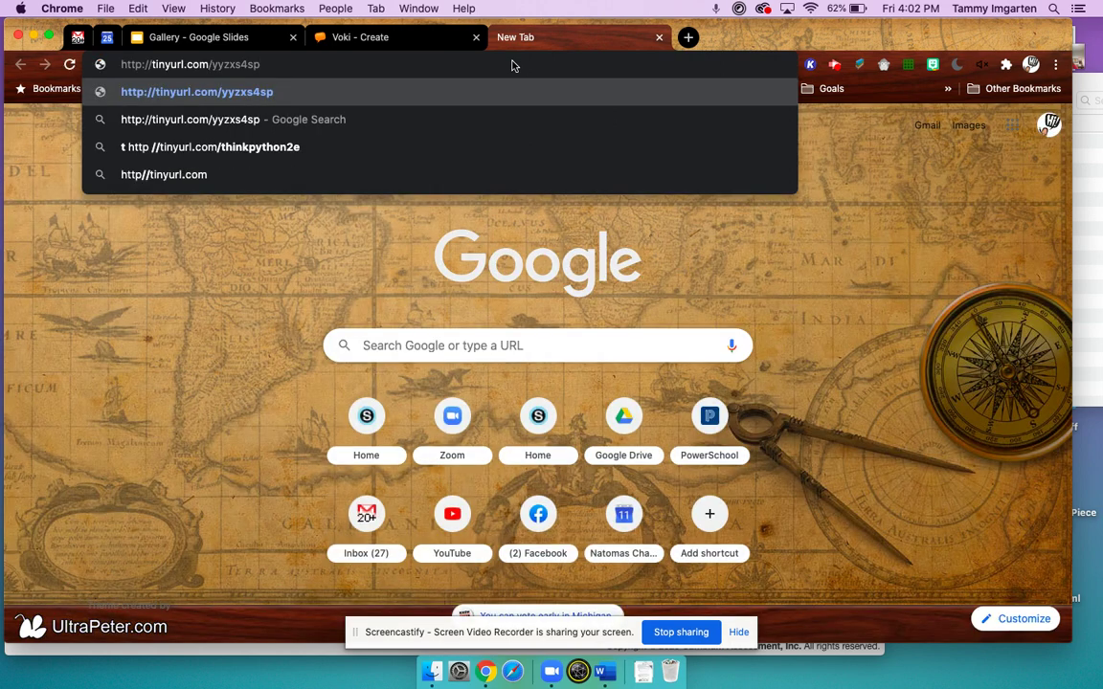
pyautogui.press('Return')
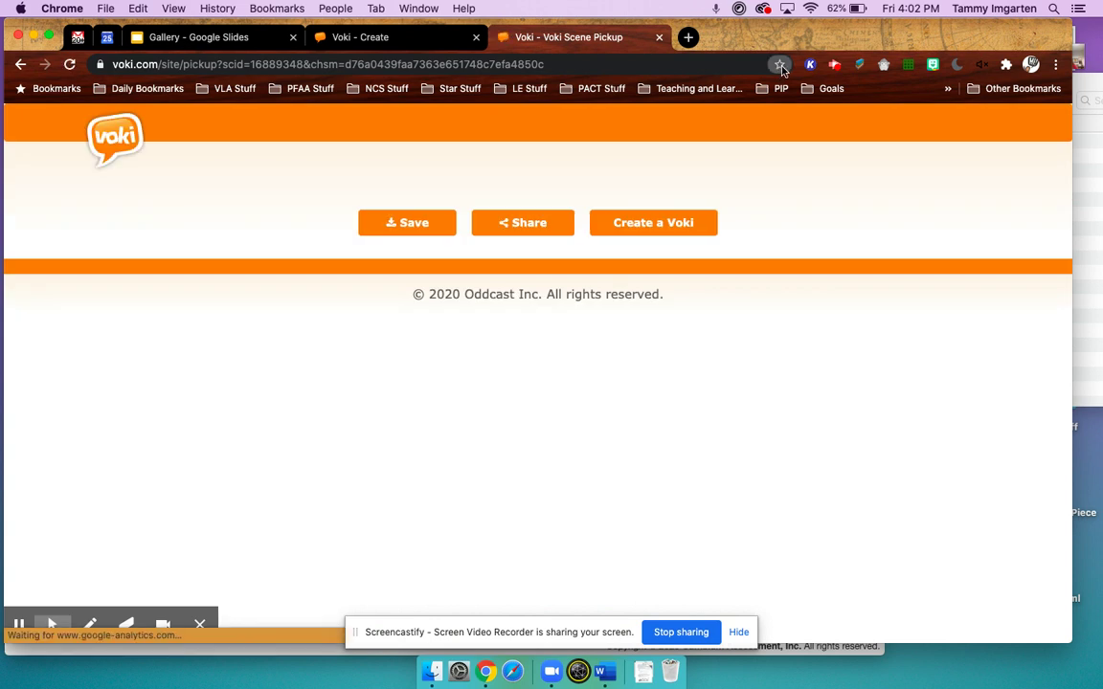
pyautogui.click(779, 65)
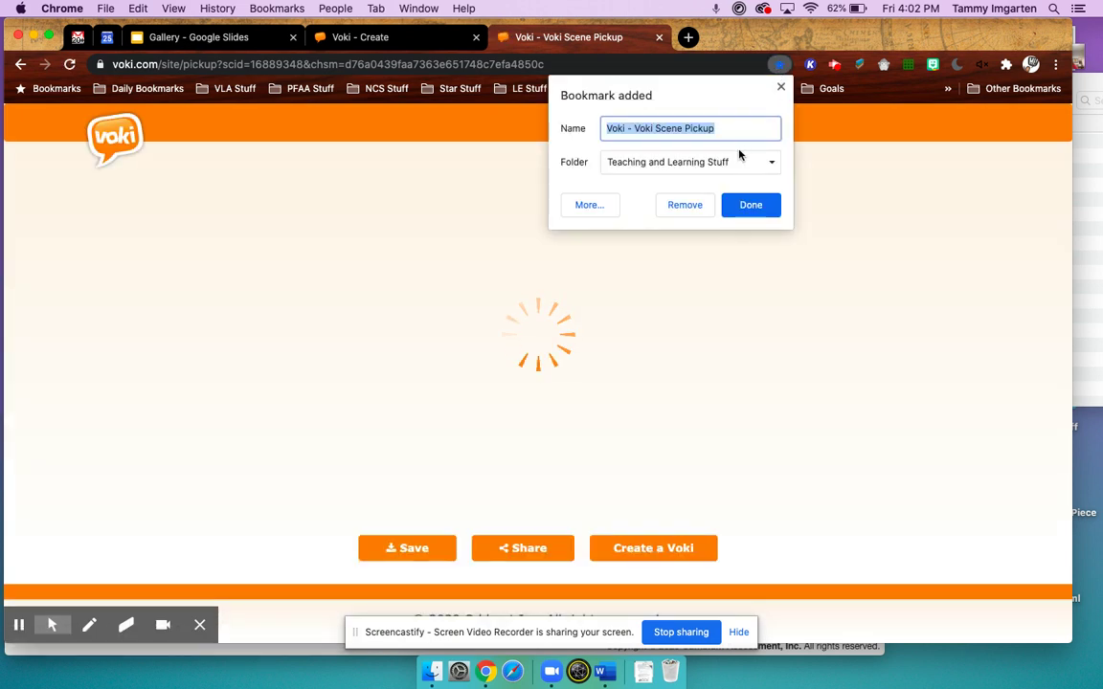
pyautogui.click(780, 87)
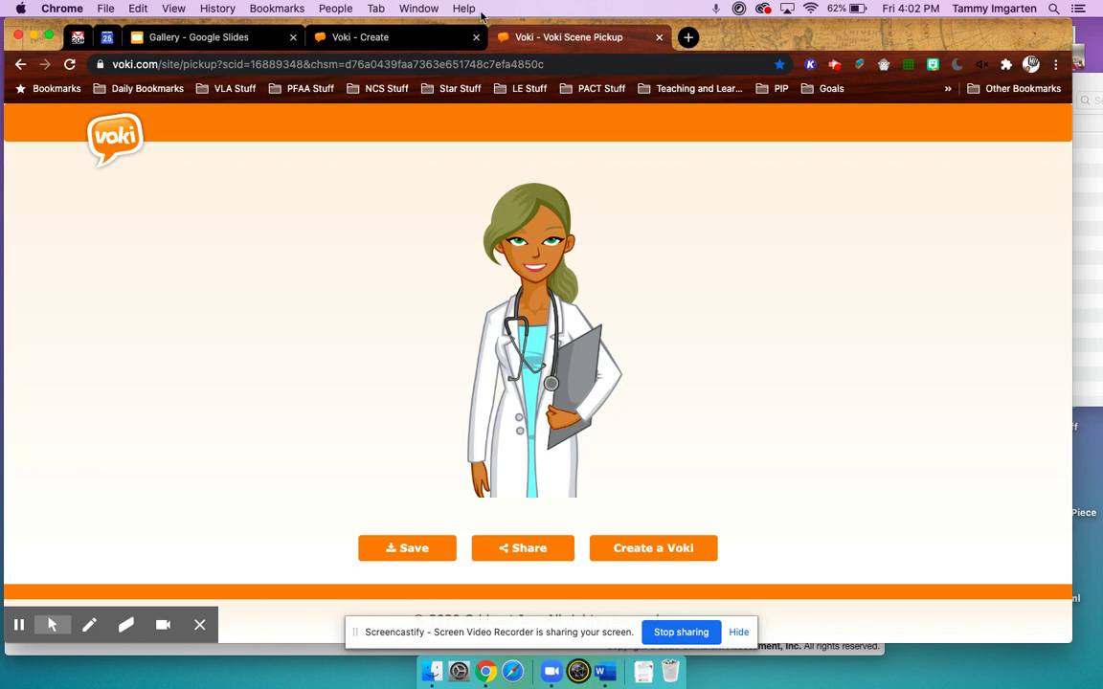
pyautogui.click(417, 36)
pyautogui.moveTo(306, 363)
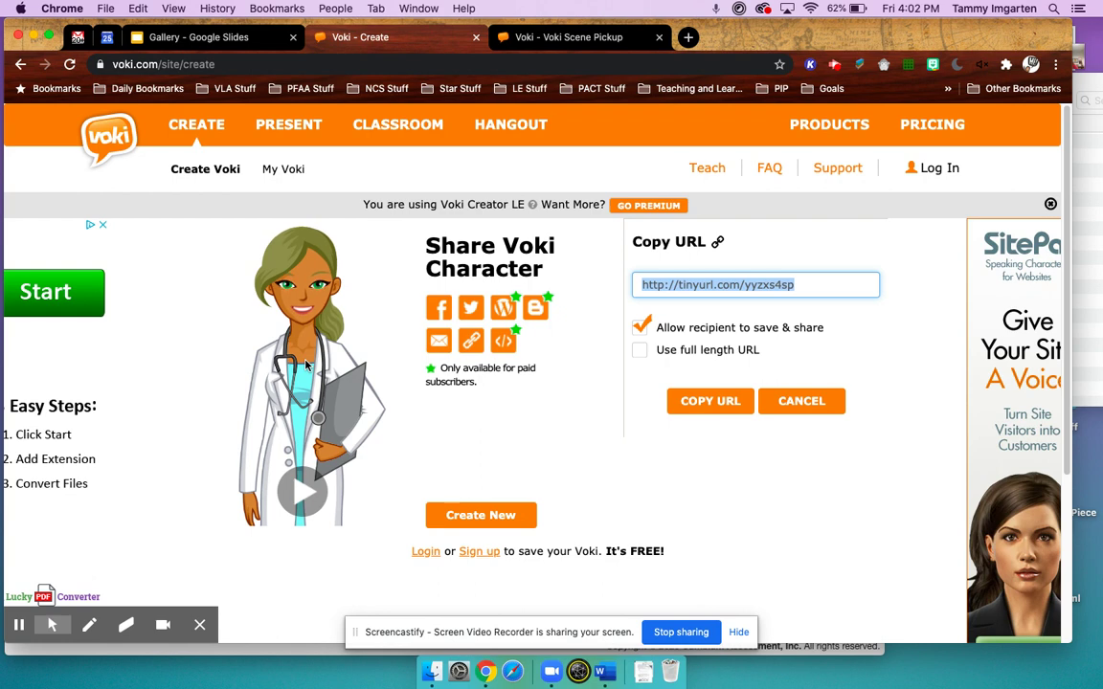
# Step: Copy the doctor character as an image and switch to the Gallery slides deck
pyautogui.rightClick(307, 364)
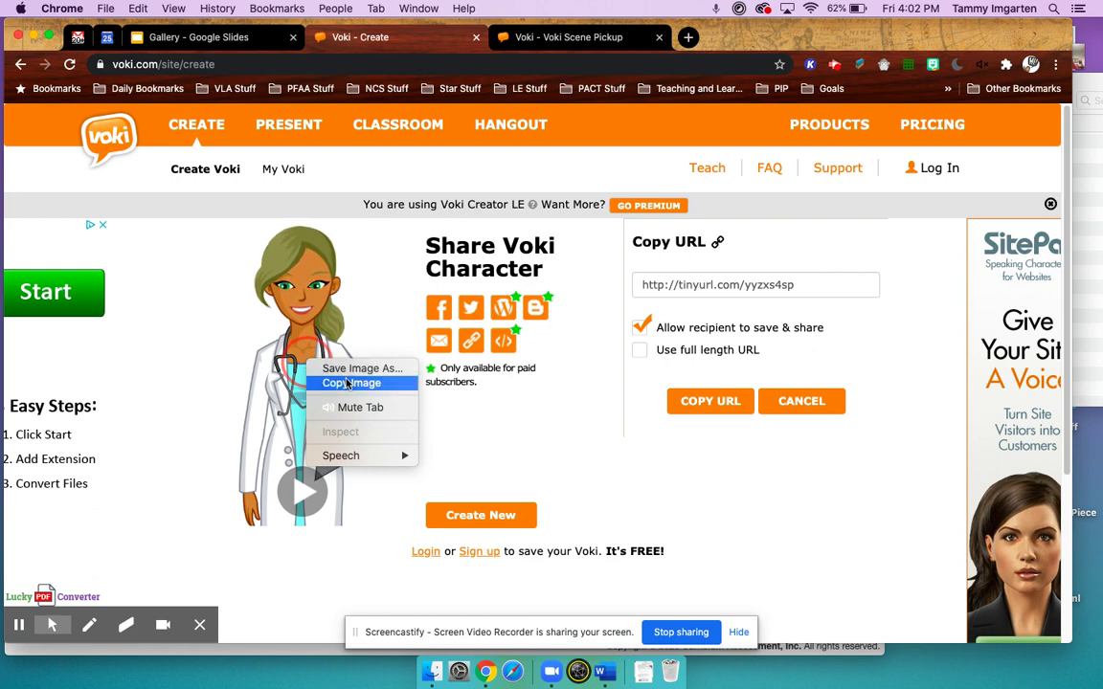
pyautogui.click(348, 383)
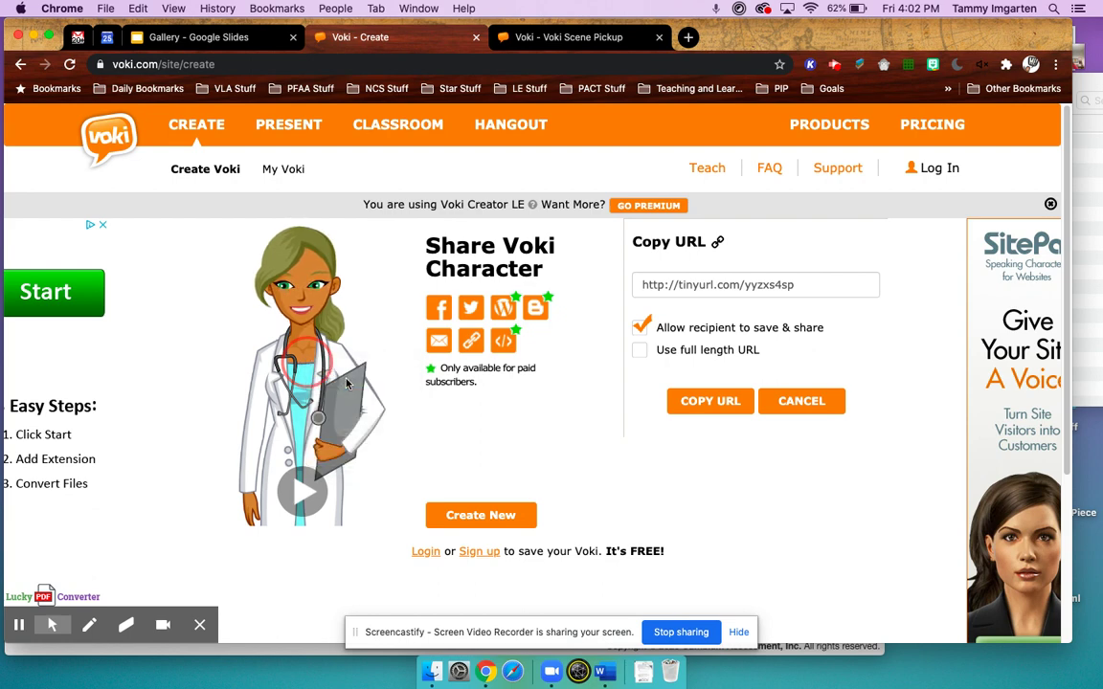
pyautogui.click(251, 38)
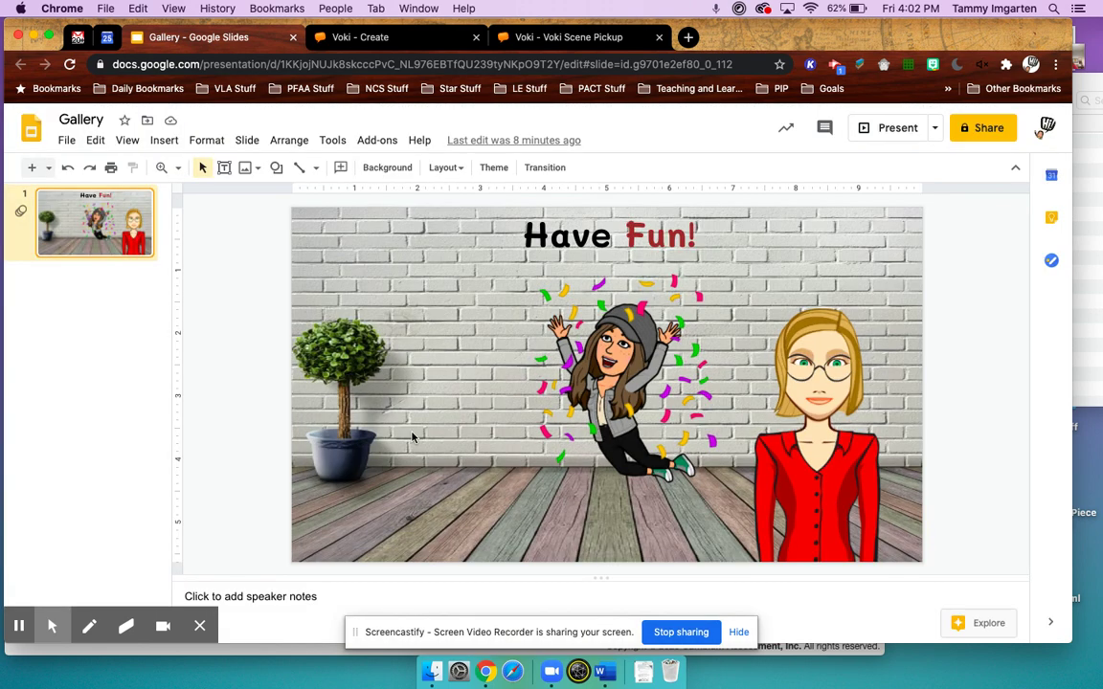
# Step: Paste the Voki doctor image onto the Have Fun! slide and place it left, beside the potted plant
pyautogui.press('cmd+v')
pyautogui.moveTo(610, 412); pyautogui.dragTo(460, 462)
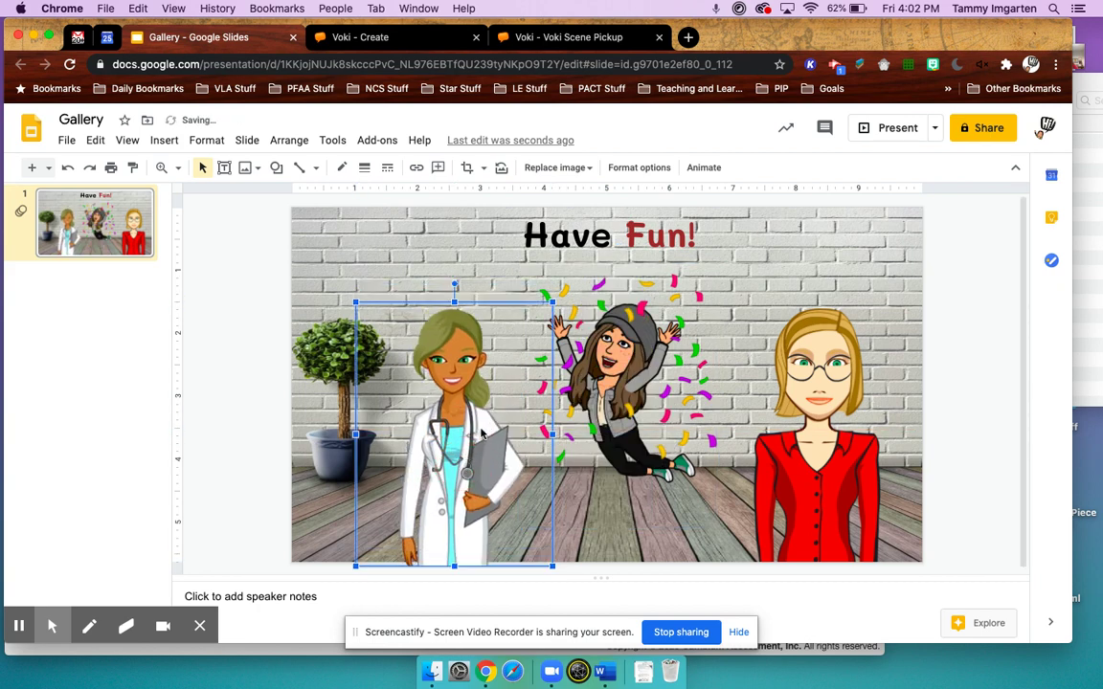